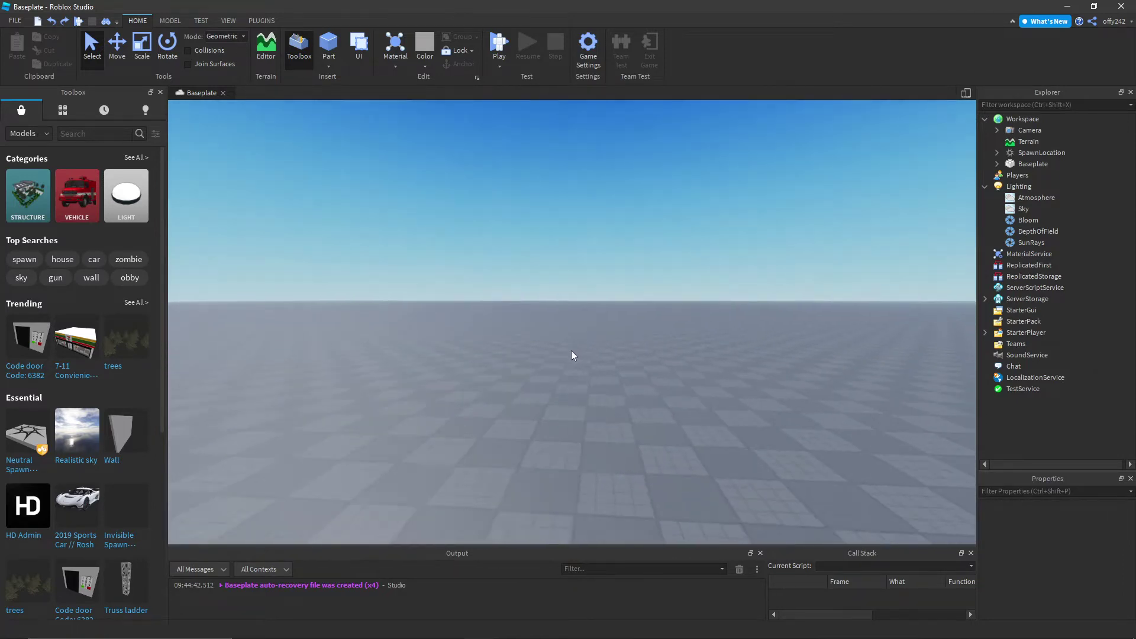
- Search the saved models for "egg" and insert the Egg Hatching System into the Workspace
scroll(572, 353, "down", 2)
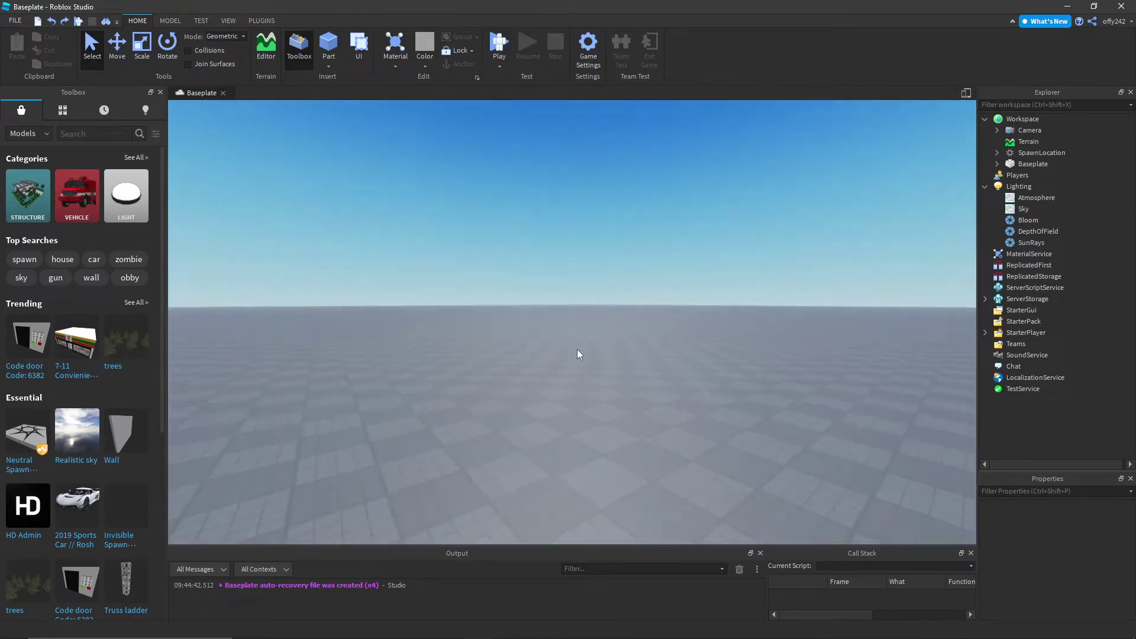
left_click(59, 112)
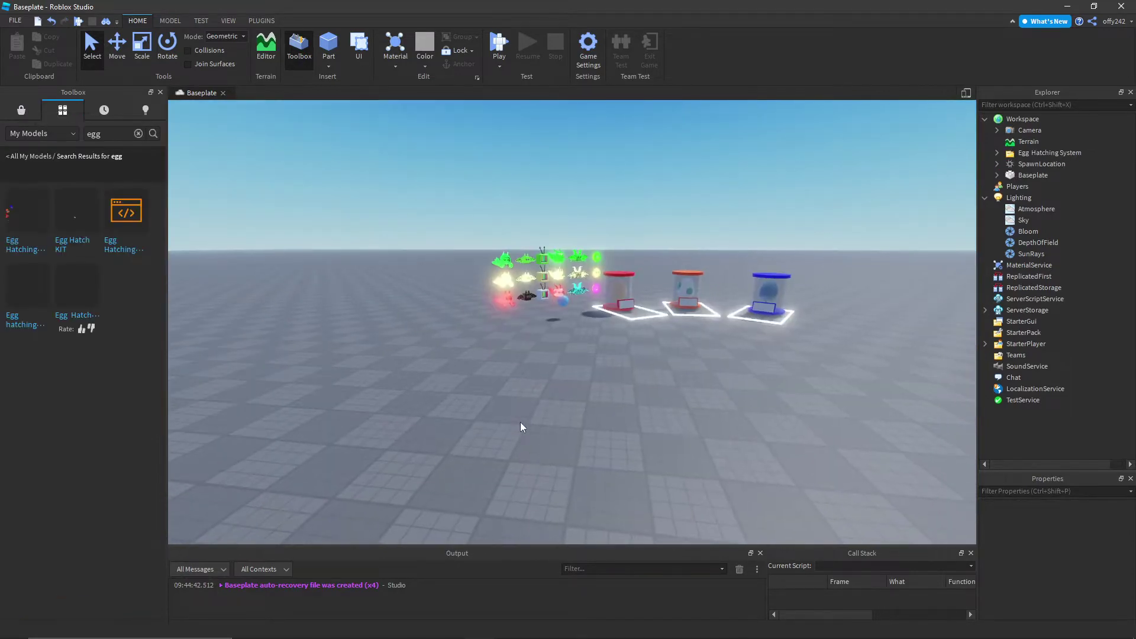
- Examine the inserted pets and the three egg stands on the baseplate from several distances and angles
scroll(520, 421, "up", 5)
scroll(520, 421, "down", 6)
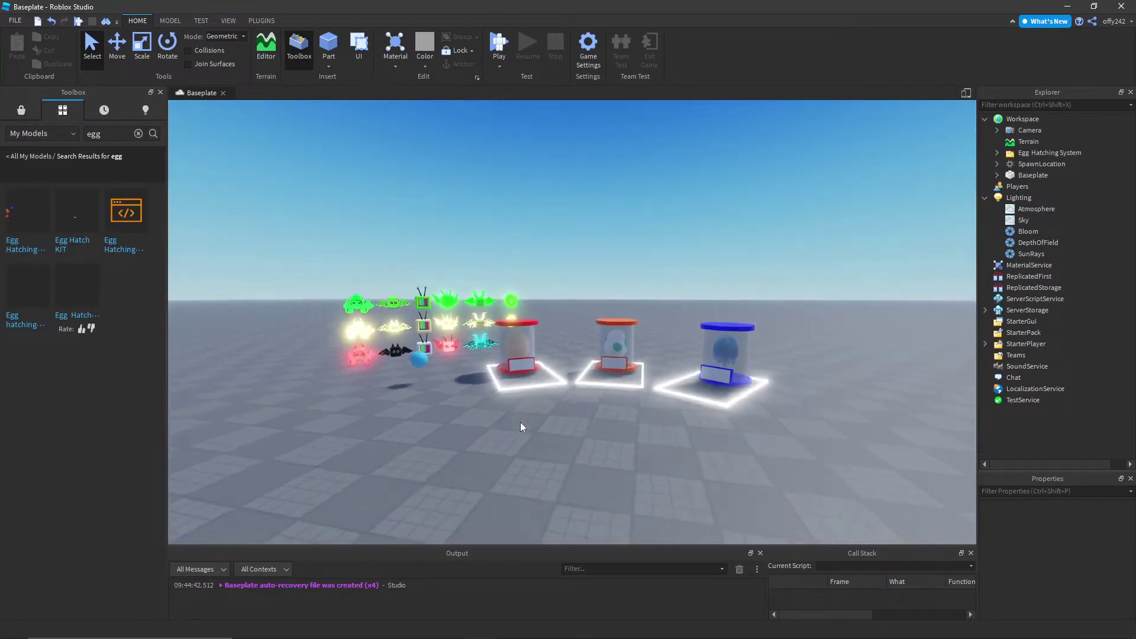
key("w")
right_click_drag(520, 421, 520, 421)
key("s")
scroll(520, 421, "down", 4)
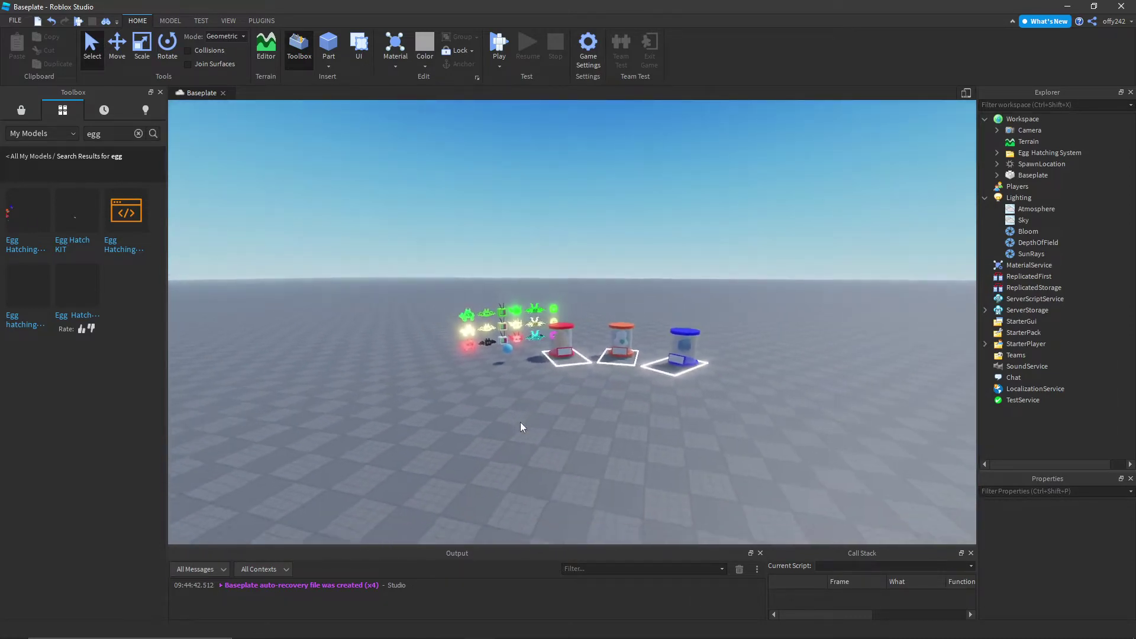
right_click_drag(605, 325, 604, 319)
scroll(486, 202, "up", 5)
right_click_drag(619, 380, 576, 361)
key("w")
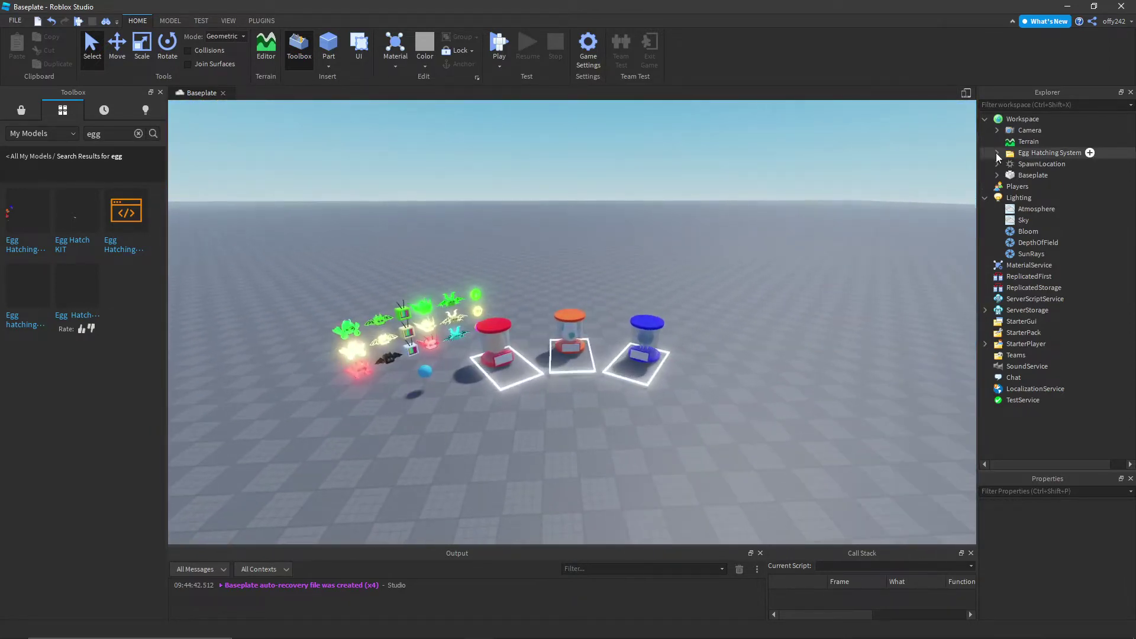
- Move the Egg Hatching System's Blur effect into Lighting and its ReplicatedStorage group into ReplicatedStorage, ungrouping the contents
left_click(996, 153)
mouse_move(1048, 166)
left_mouse_down()
mouse_move(1056, 254)
mouse_move(1034, 257)
mouse_move(1044, 160)
mouse_move(1024, 247)
mouse_move(1058, 253)
left_mouse_up()
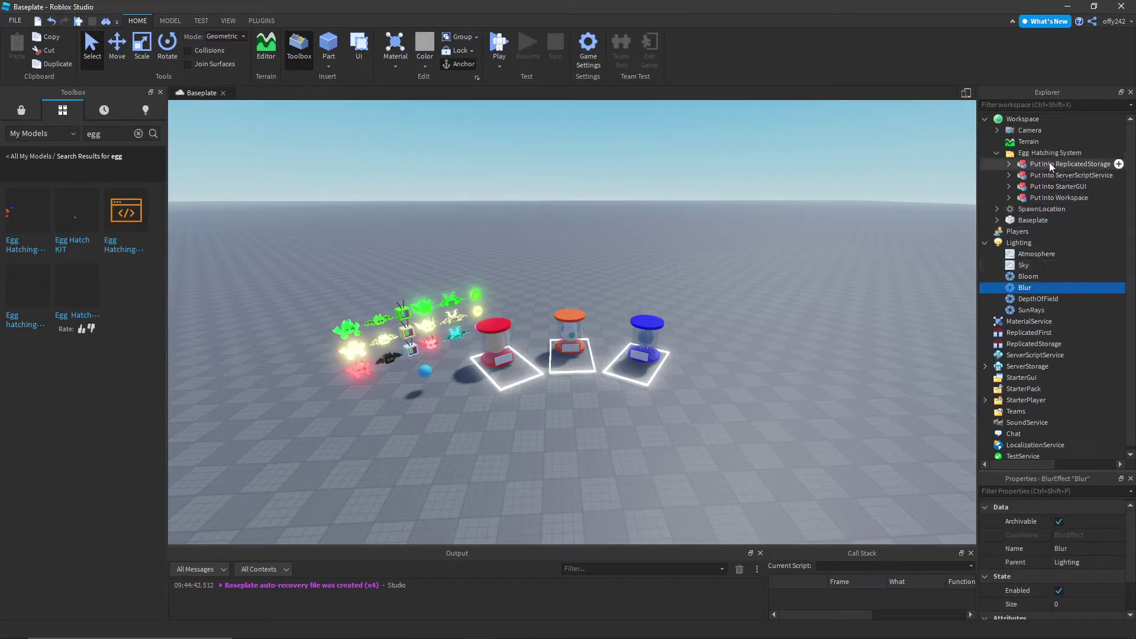
left_click_drag(1048, 164, 1082, 343)
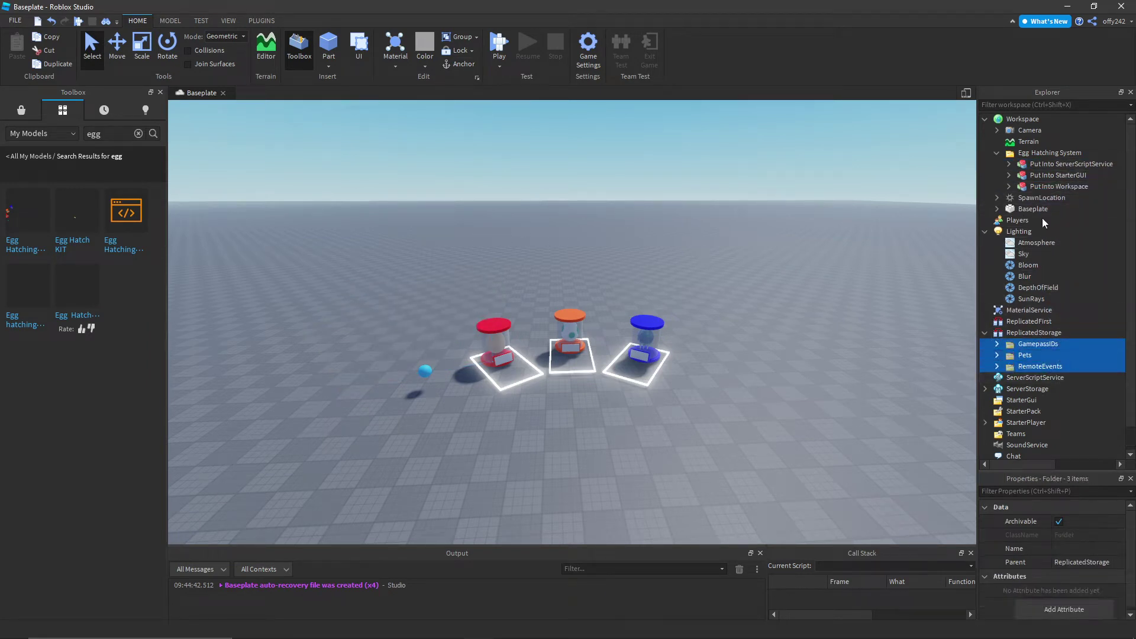
- Move the ServerScriptService and StarterGUI groups of the Egg Hatching System into their matching services and ungroup them
left_click_drag(1060, 165, 1038, 377)
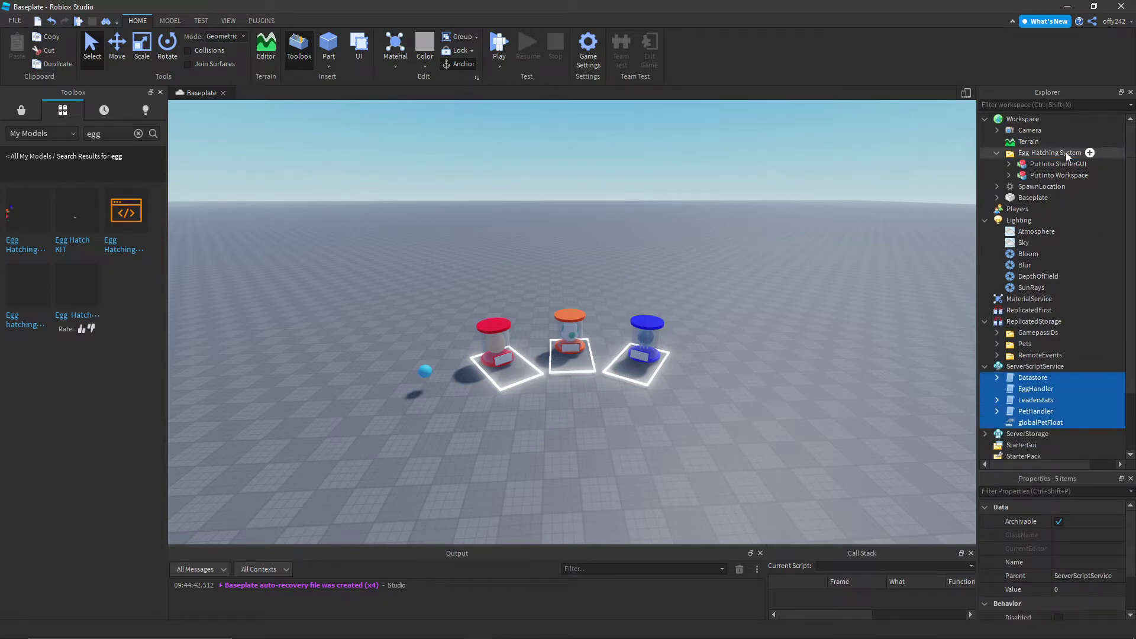
left_click_drag(1065, 164, 1024, 378)
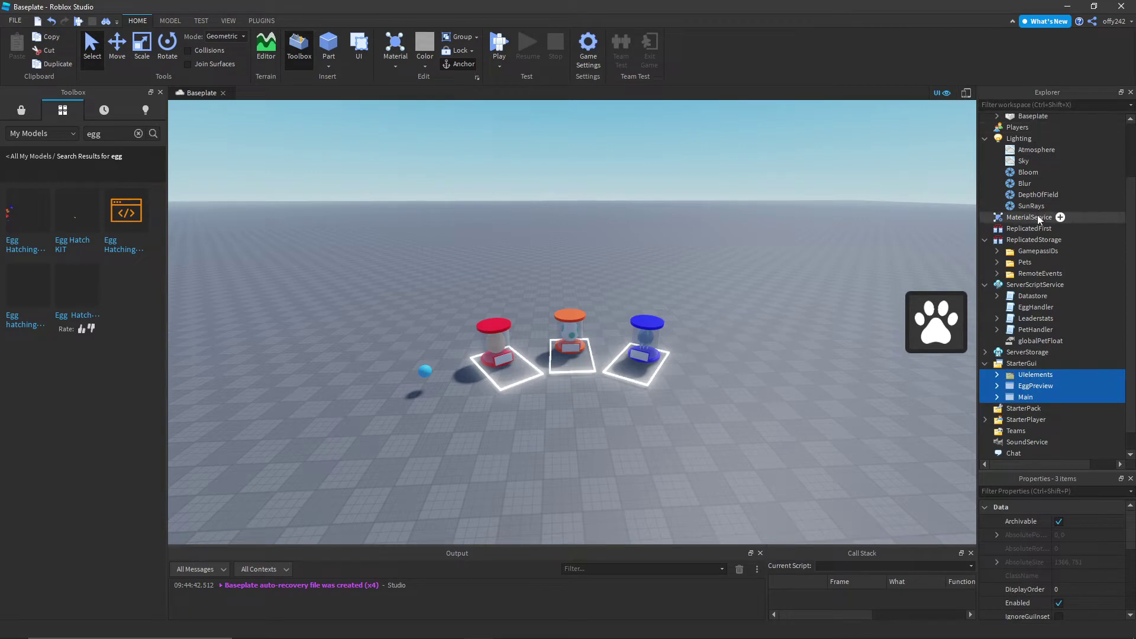
- Move the Put Into Workspace group directly into Workspace and ungroup it
scroll(1038, 215, "up", 3)
left_click_drag(1054, 158, 1027, 122)
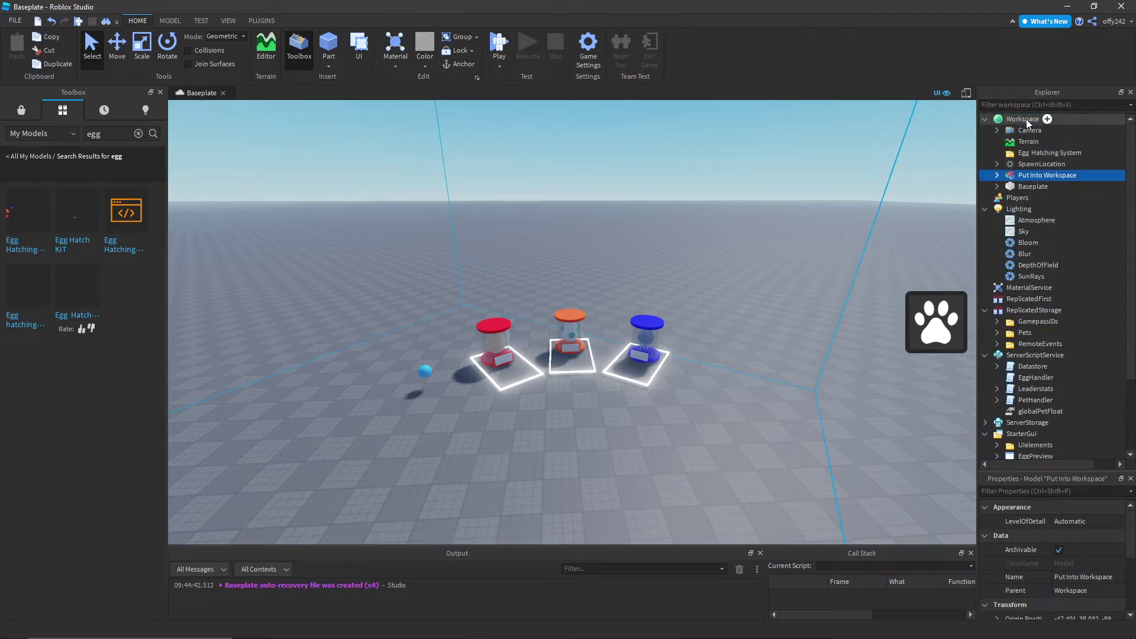
key("ctrl+u")
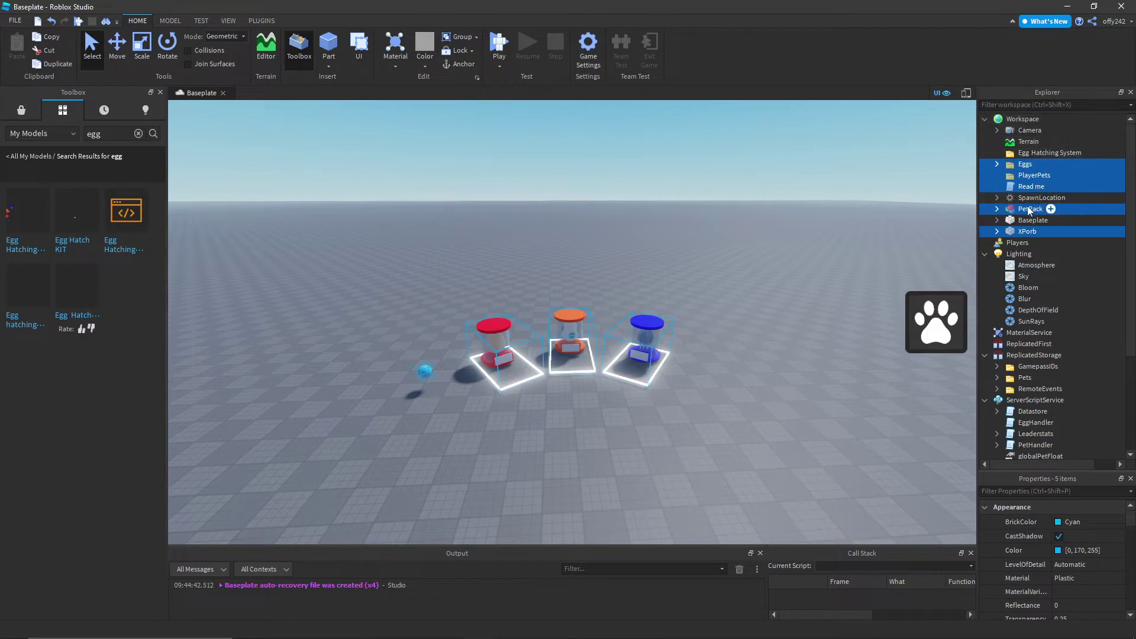
- Delete the PetPack model, the emptied Egg Hatching System folder and the Read me script from Workspace
left_click(1027, 211)
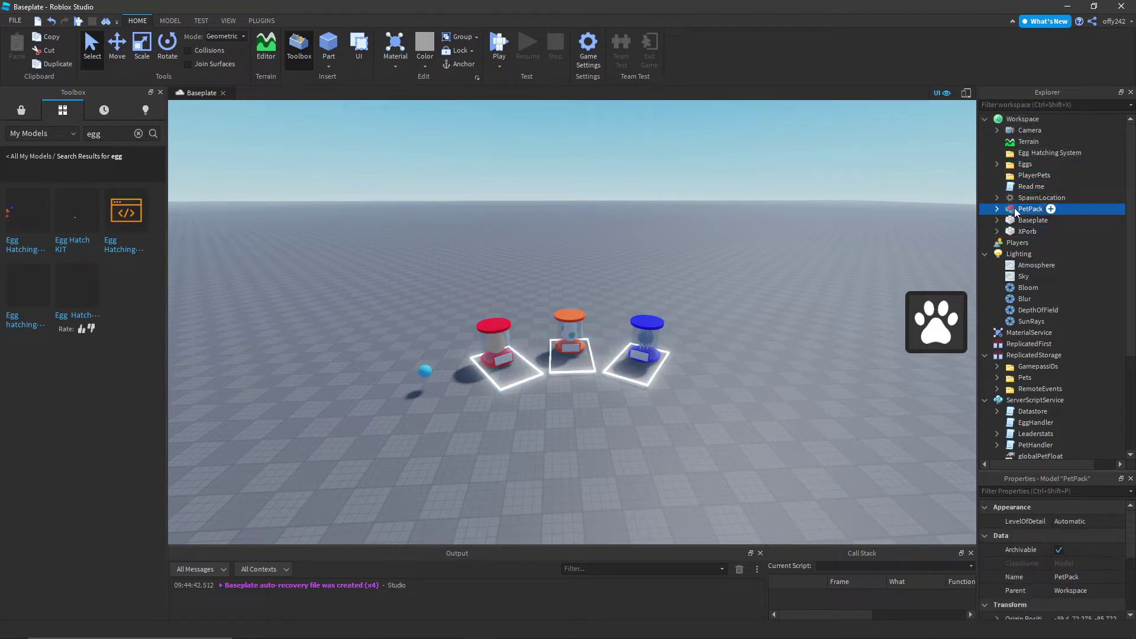
key("Delete")
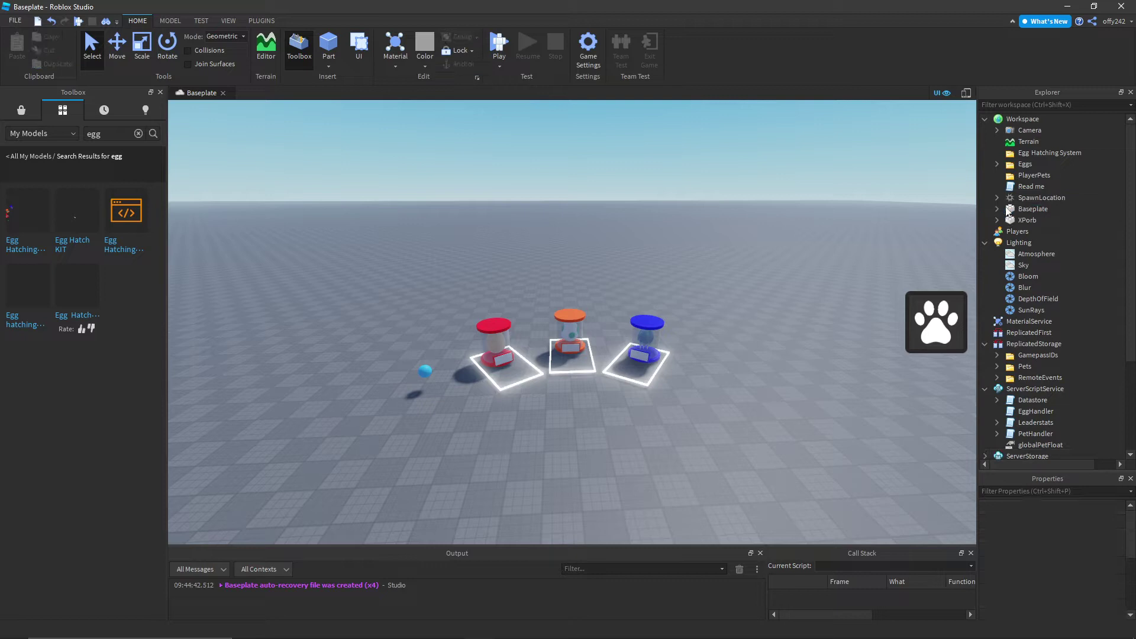
left_click(1030, 154)
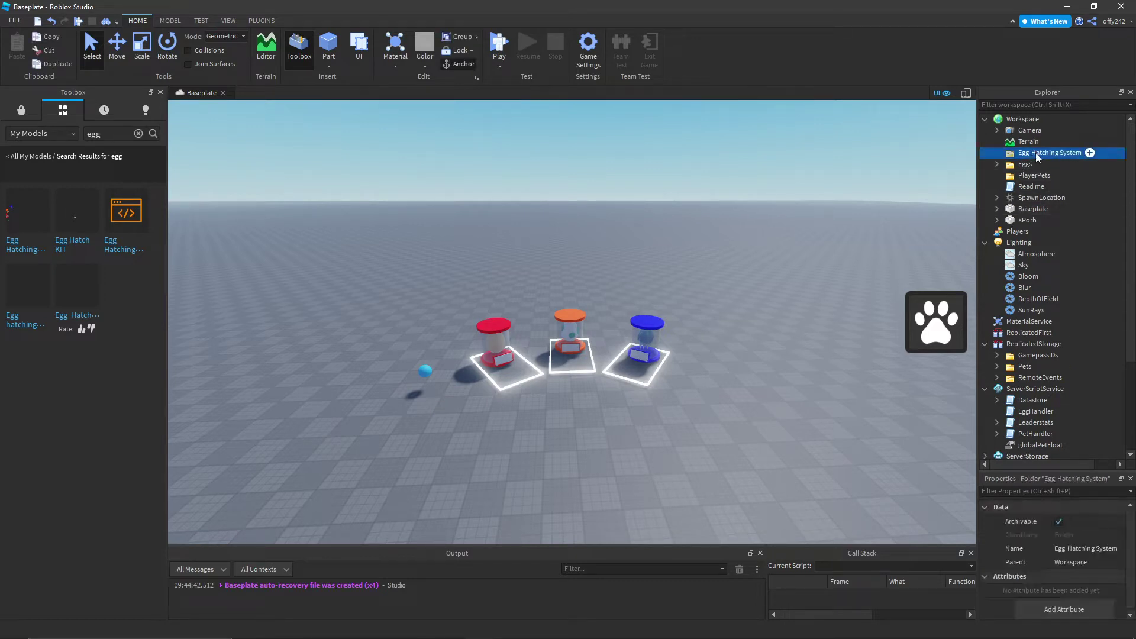
key("Delete")
left_click(1030, 175)
key("Delete")
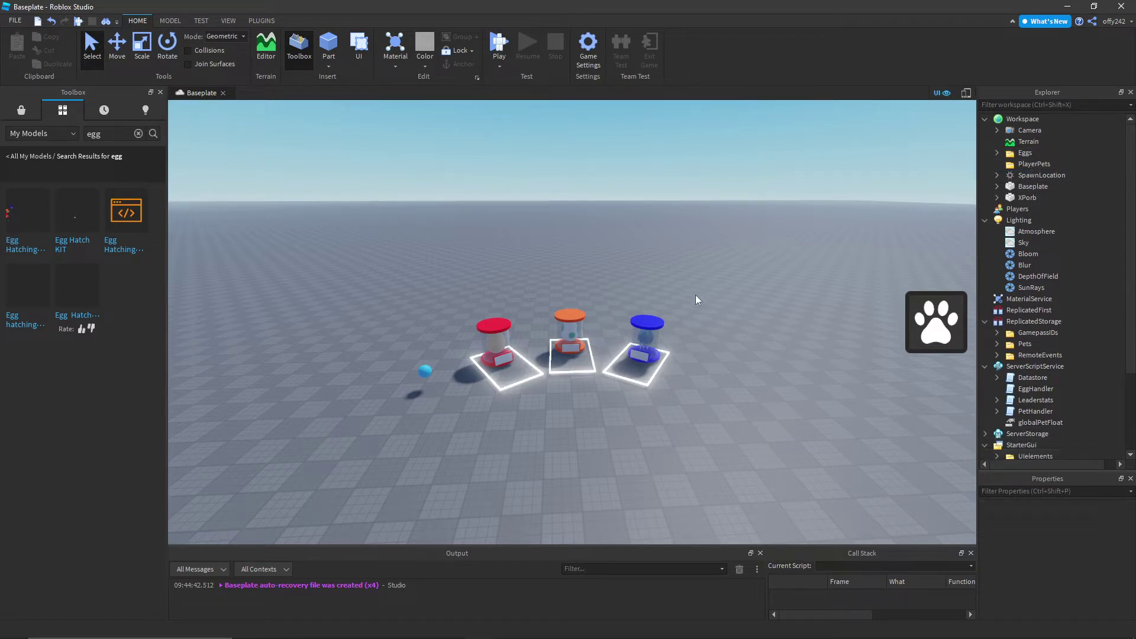
right_click_drag(694, 294, 695, 293)
key("w")
key("w")
scroll(696, 293, "down", 5)
scroll(417, 292, "down", 5)
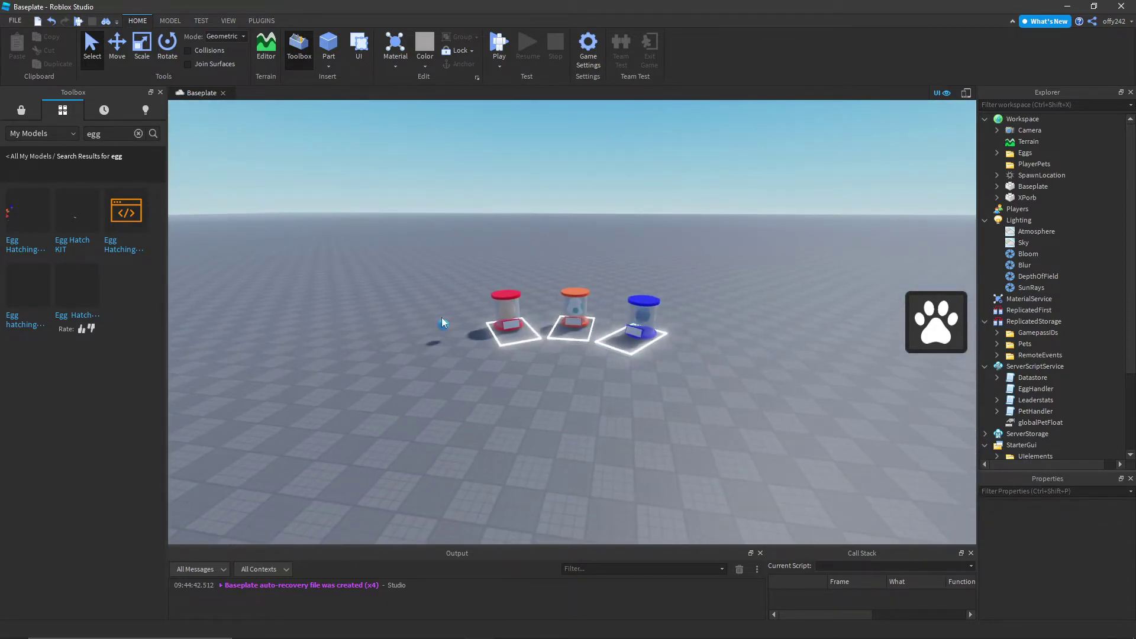
key("w")
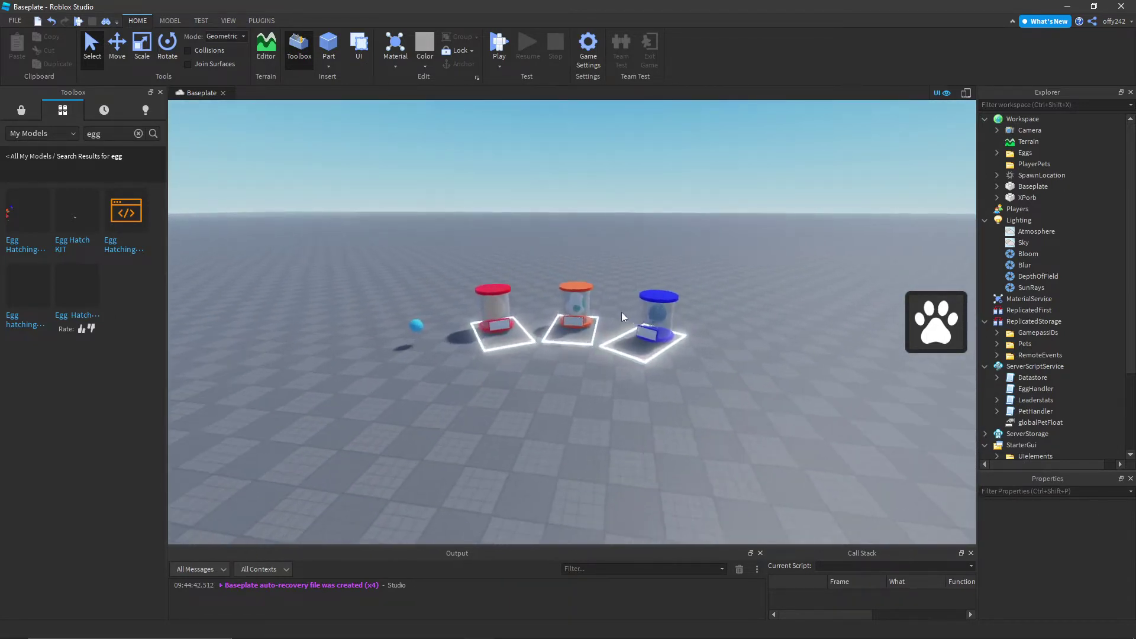
right_click_drag(622, 312, 623, 311)
- Save the game to Roblox under the name "Egg hatching tutoiral"
left_click(589, 57)
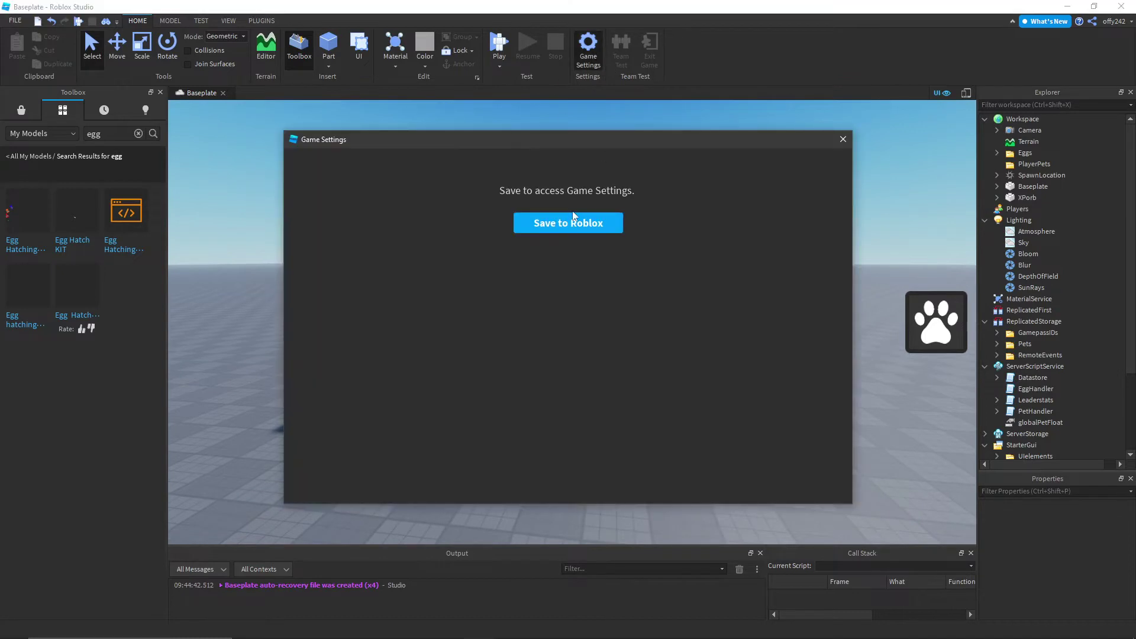
left_click(582, 223)
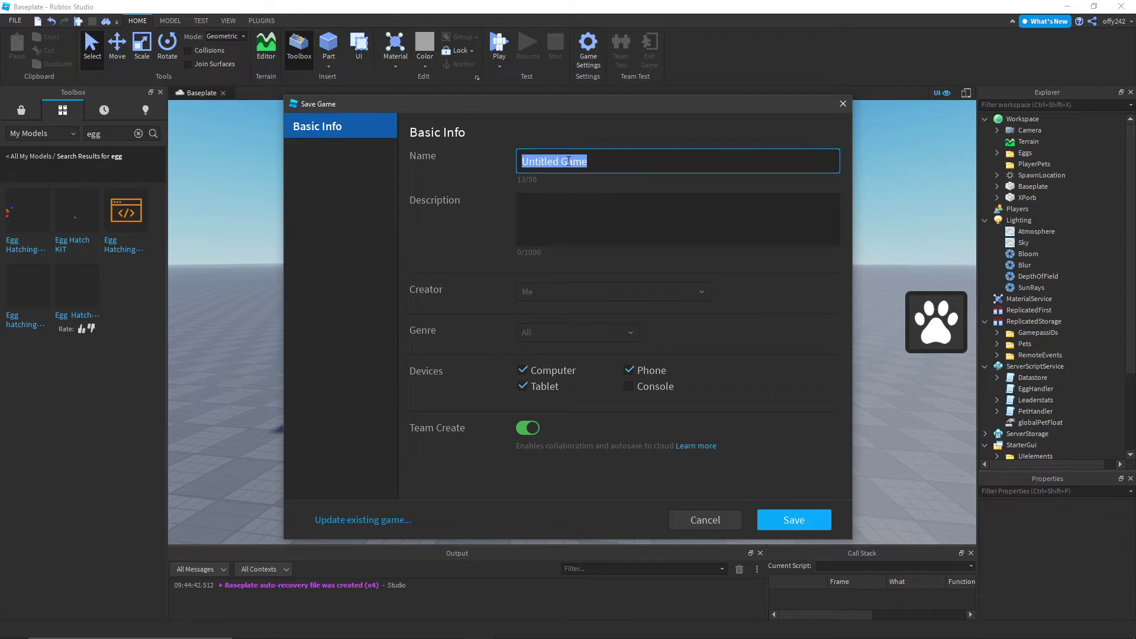
key("BackSpace")
type("Egg hatching tutoiral")
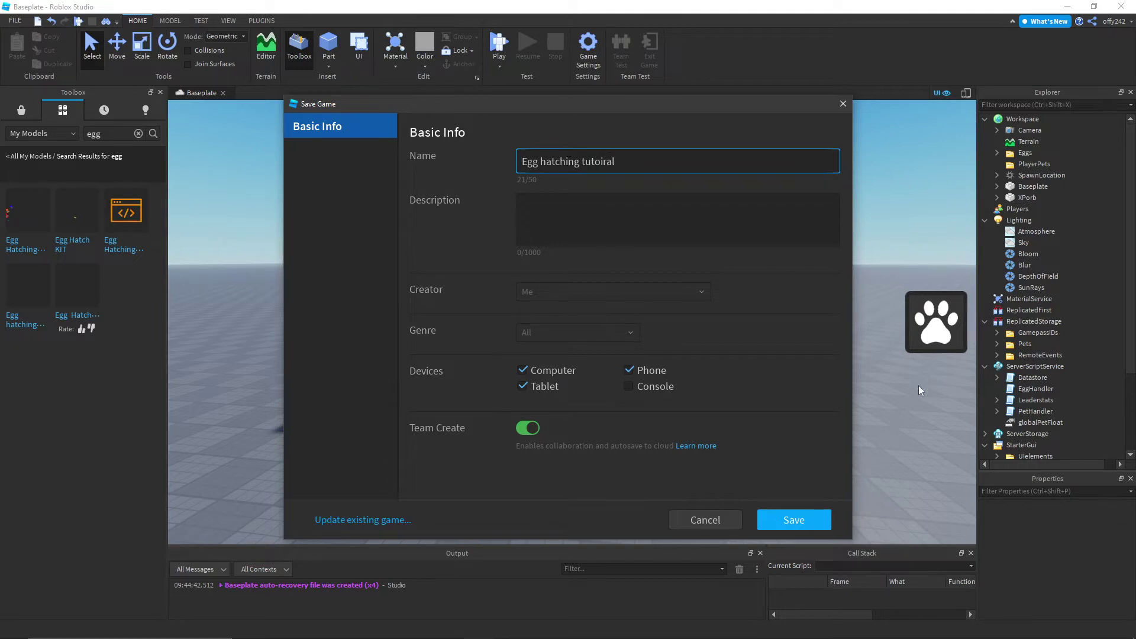
left_click(768, 521)
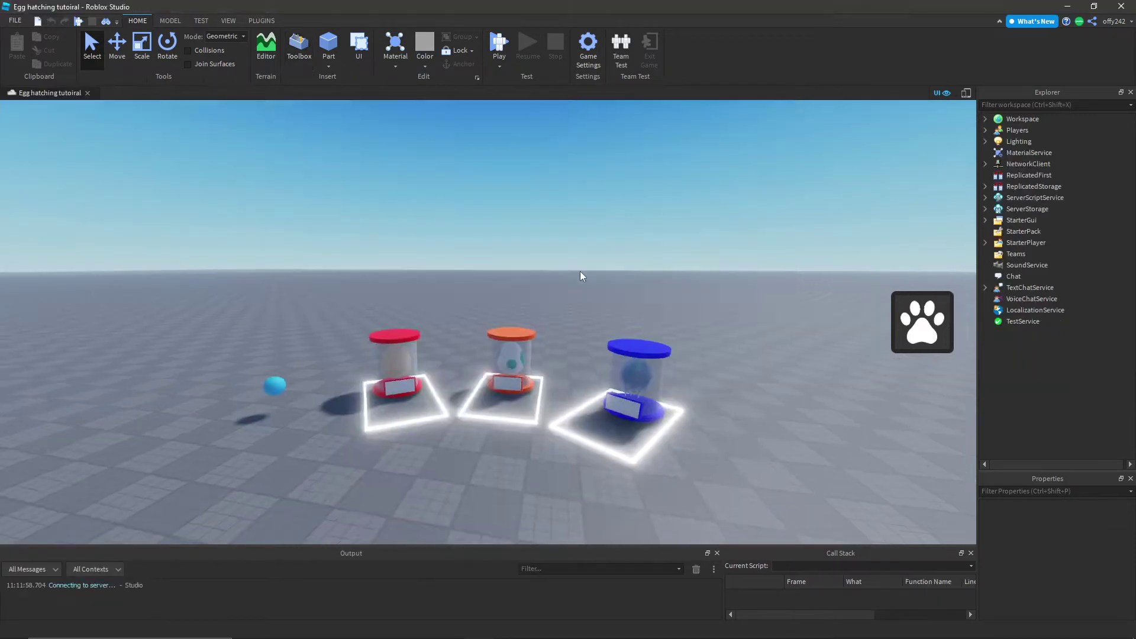
- Enable HTTP requests, Studio access to API services and third-party sales in the game's security settings, and save them
left_click(588, 53)
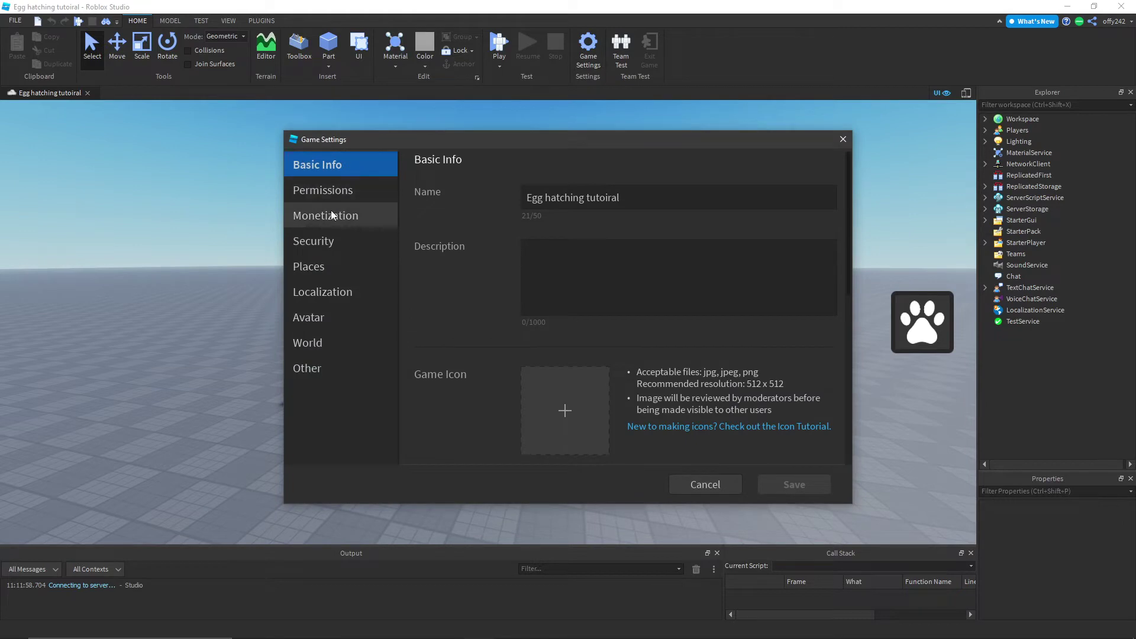
left_click(320, 244)
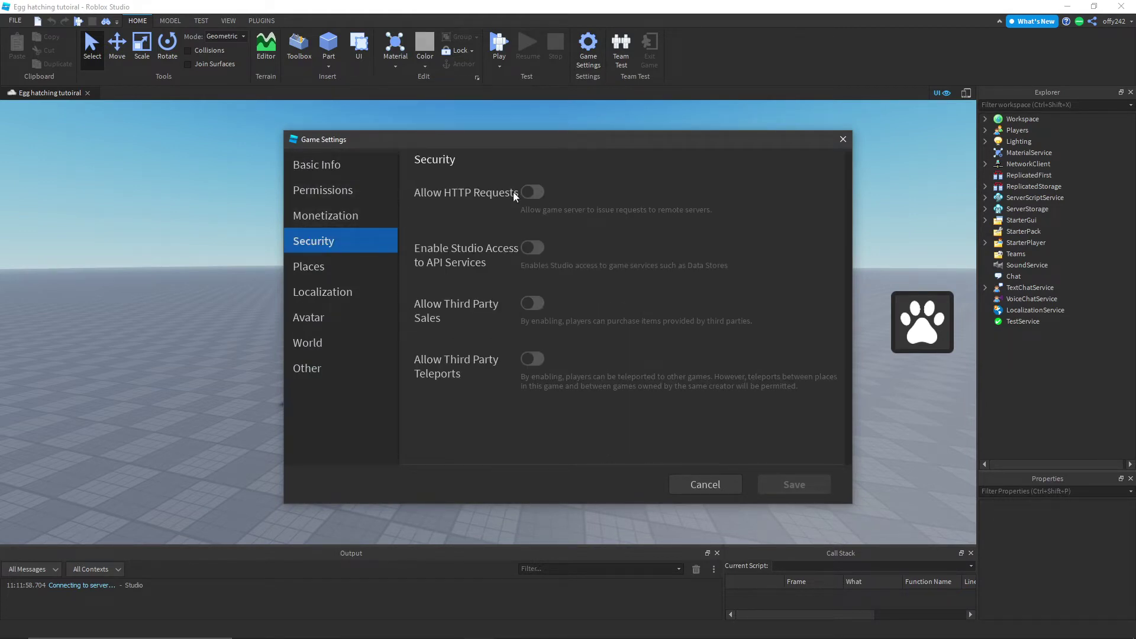
left_click(532, 193)
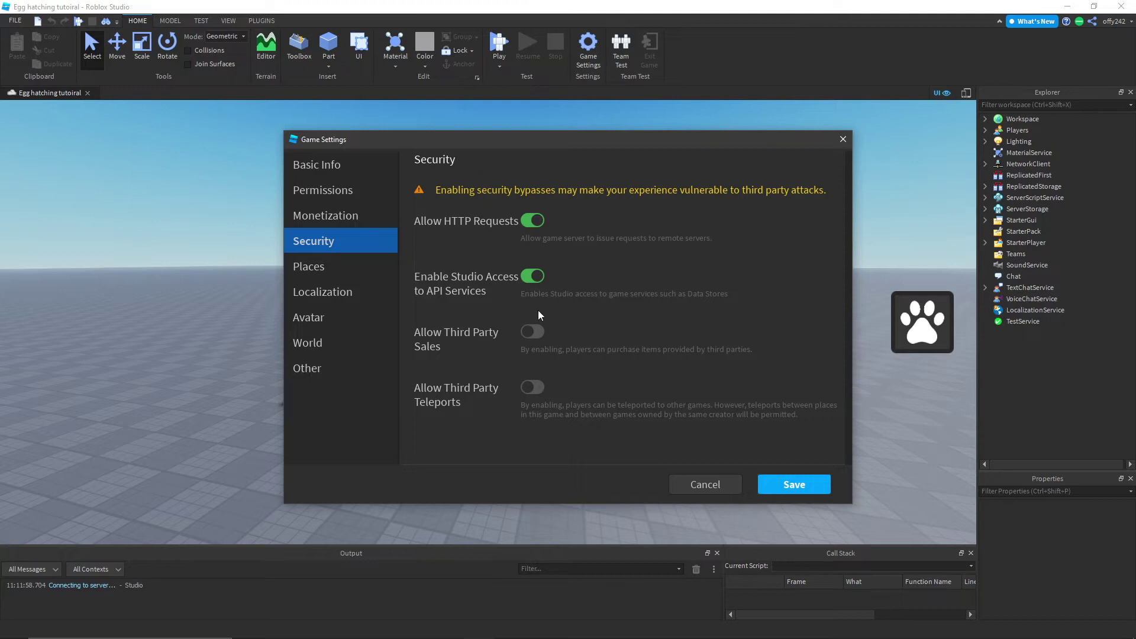
left_click(533, 331)
left_click(780, 483)
right_click_drag(655, 432, 656, 432)
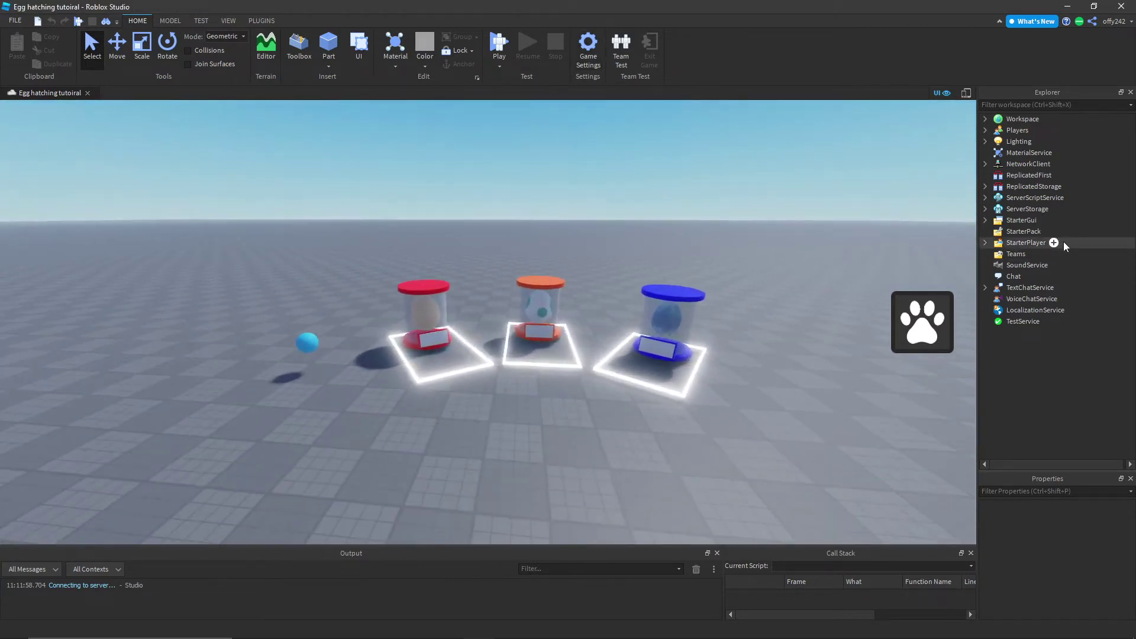
left_click(985, 210)
left_click(986, 210)
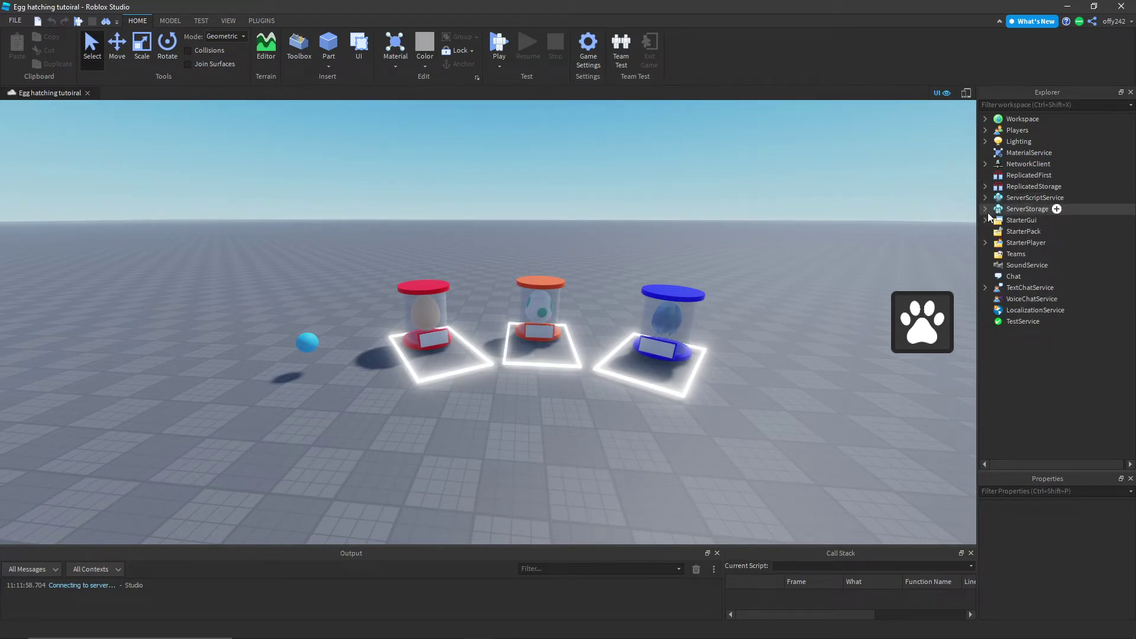
left_click(986, 210)
left_click(985, 210)
- Examine the AutoOpen, ExtraEquipped, ExtraStorage and TripleOpen values in the GamepassIDs folder of ReplicatedStorage
left_click(985, 187)
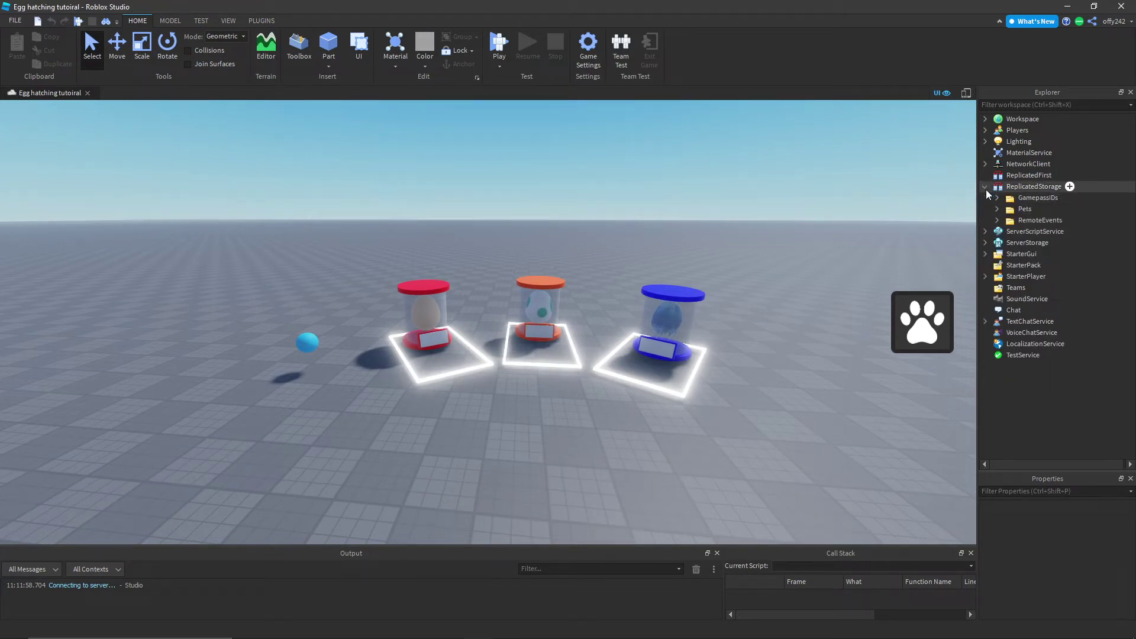
left_click(998, 198)
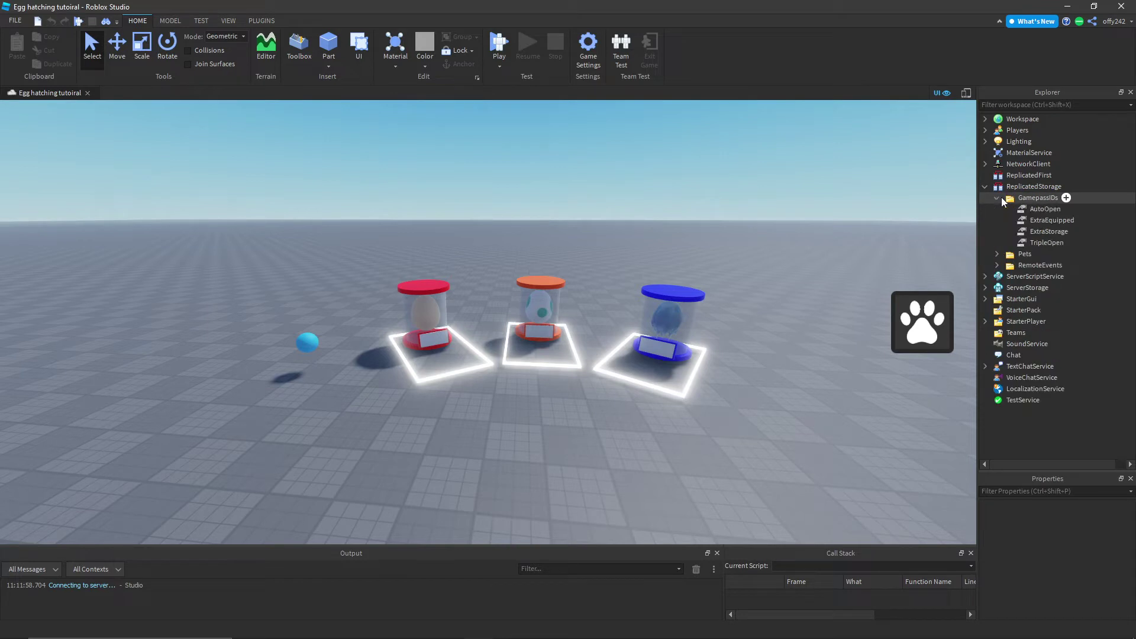
left_click(1039, 219)
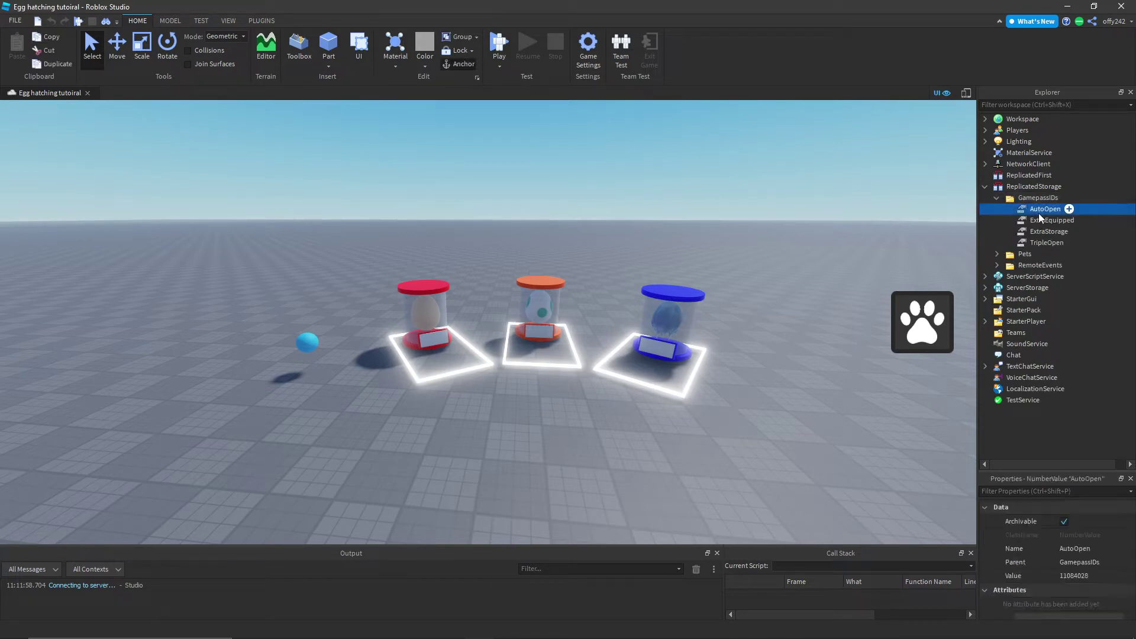
left_click(1045, 242)
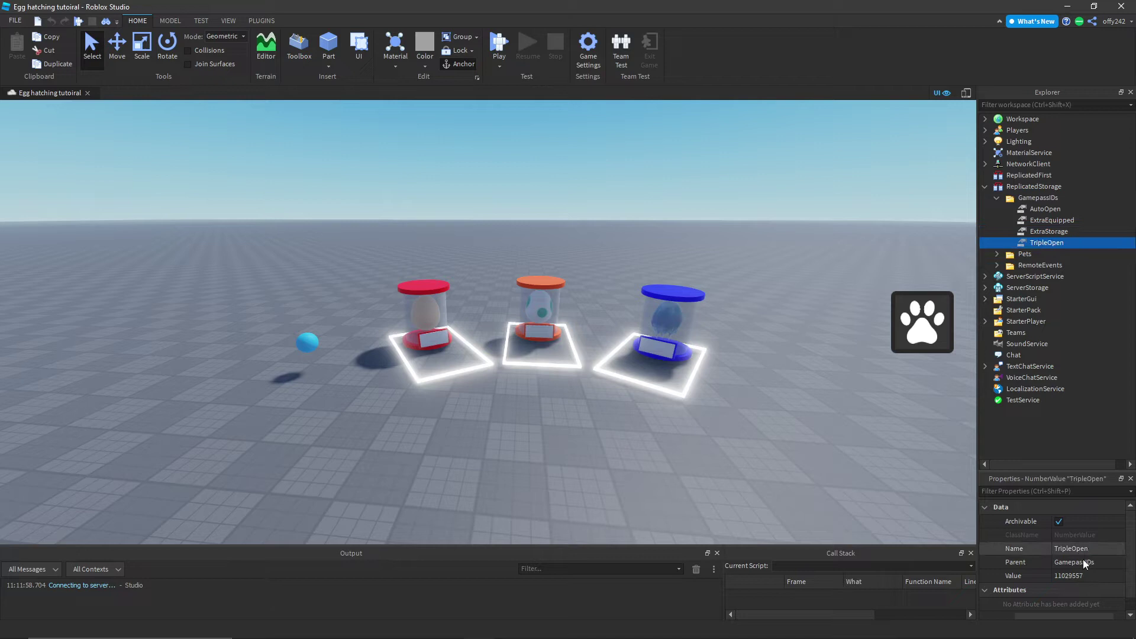
left_click(1083, 576)
left_click(1054, 221)
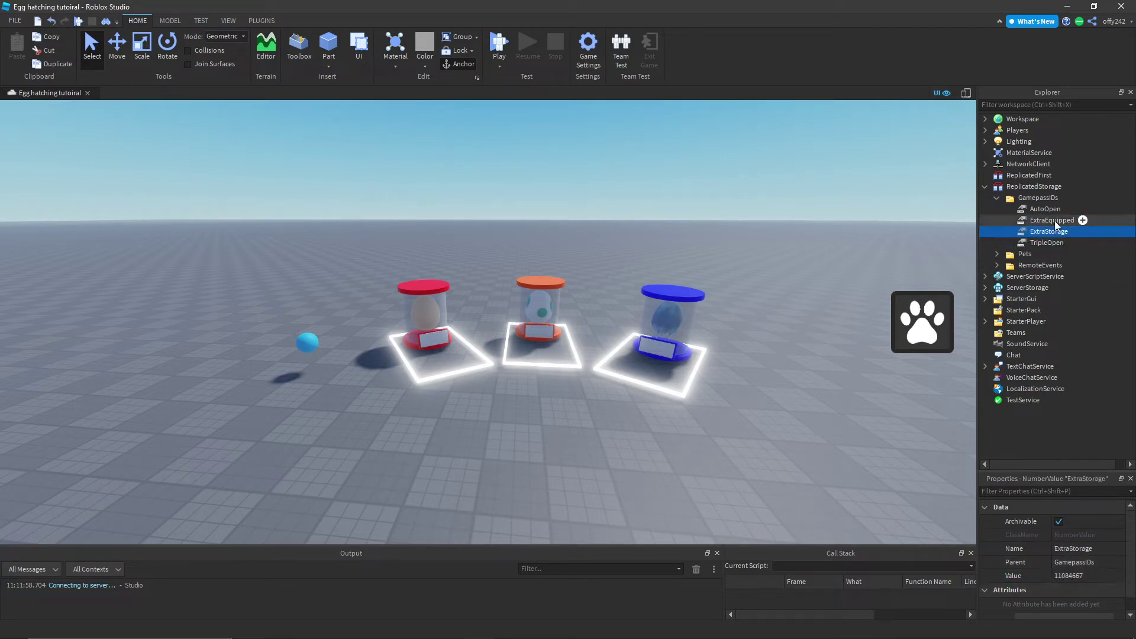
left_click(1050, 211)
left_click(1047, 233)
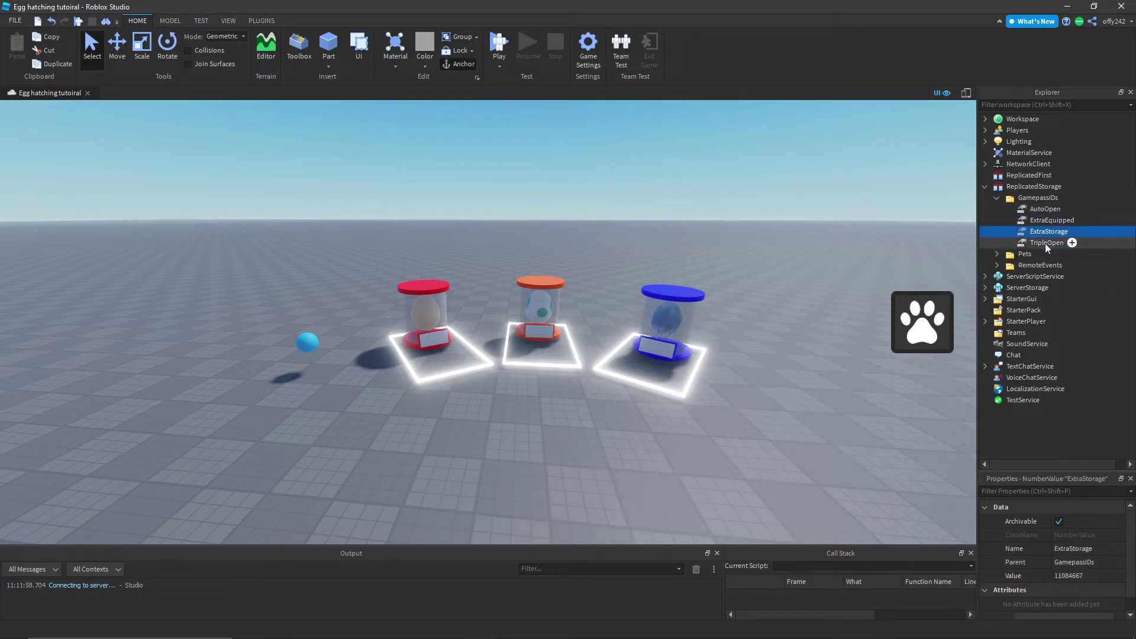
left_click(1045, 243)
left_click(1022, 200)
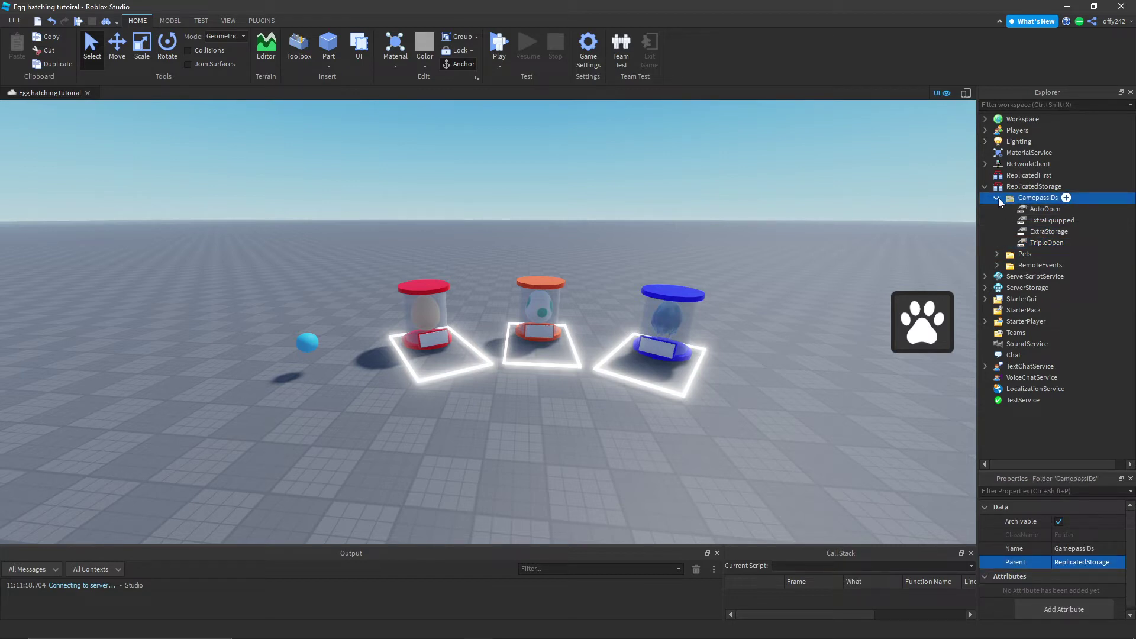
left_click(998, 198)
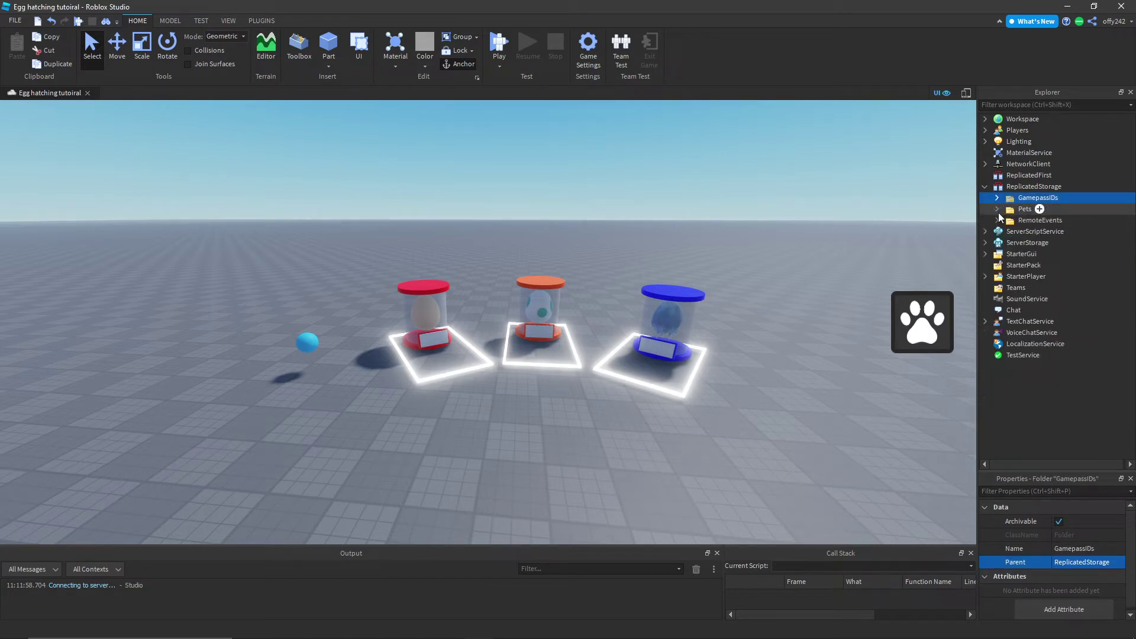
left_click(850, 203)
scroll(847, 204, "up", 5)
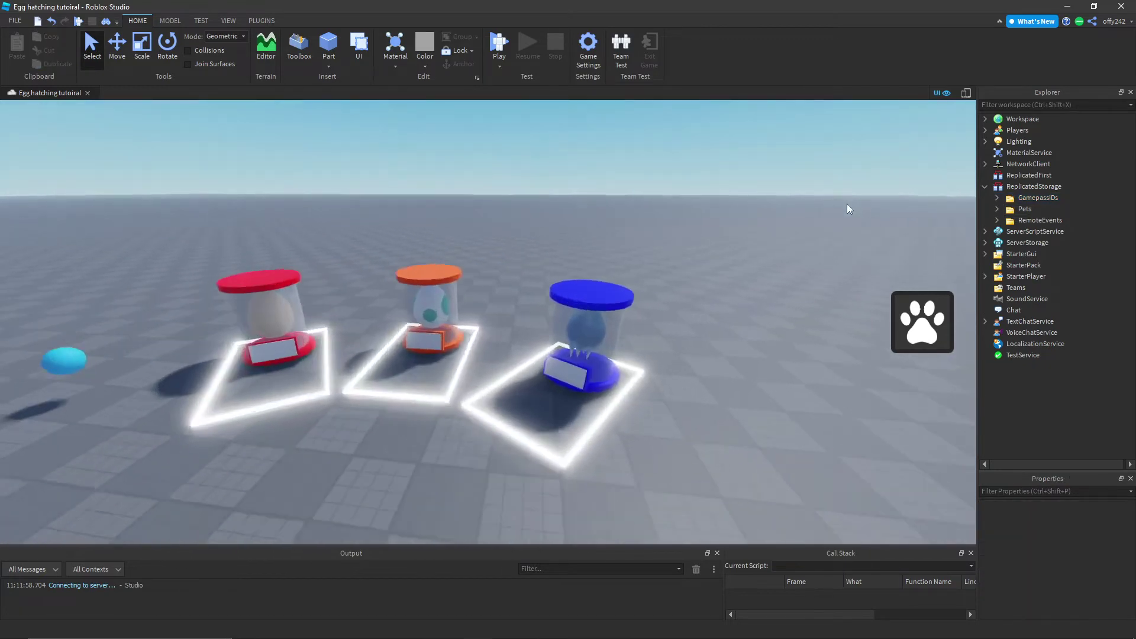
- Start a playtest of the game and walk the character from the spawn toward the egg stands
scroll(846, 203, "down", 8)
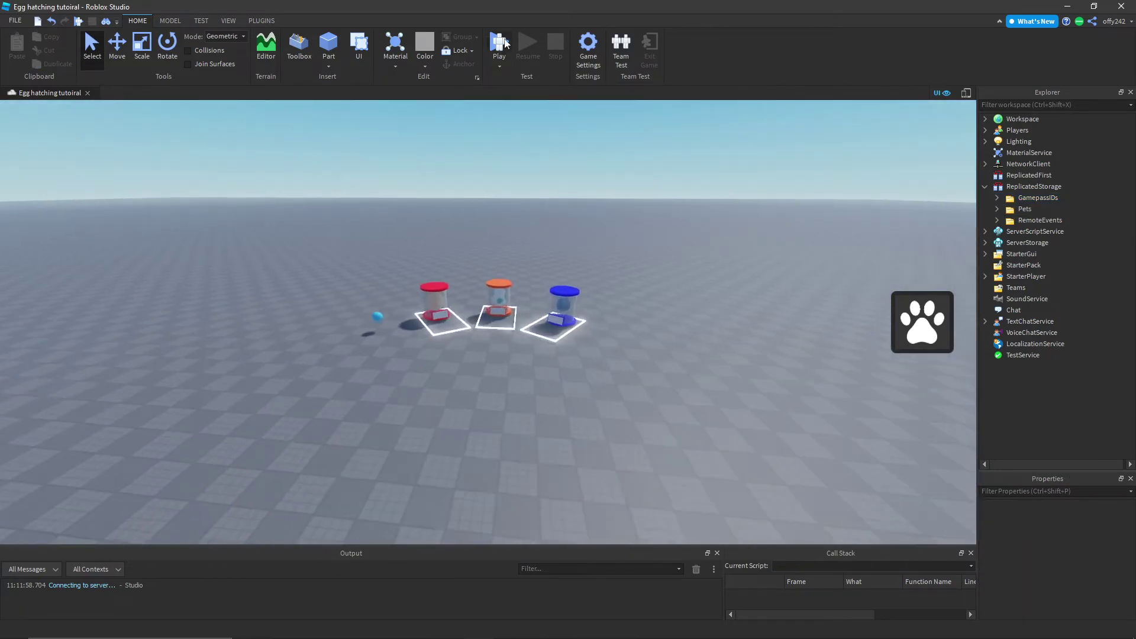
key("w")
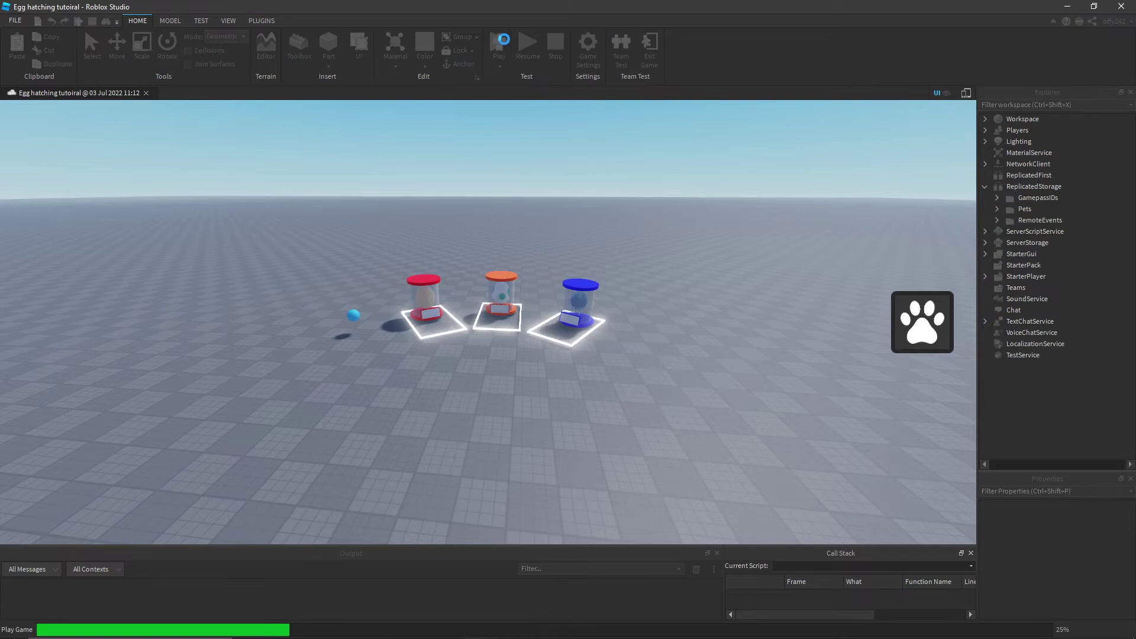
key("w")
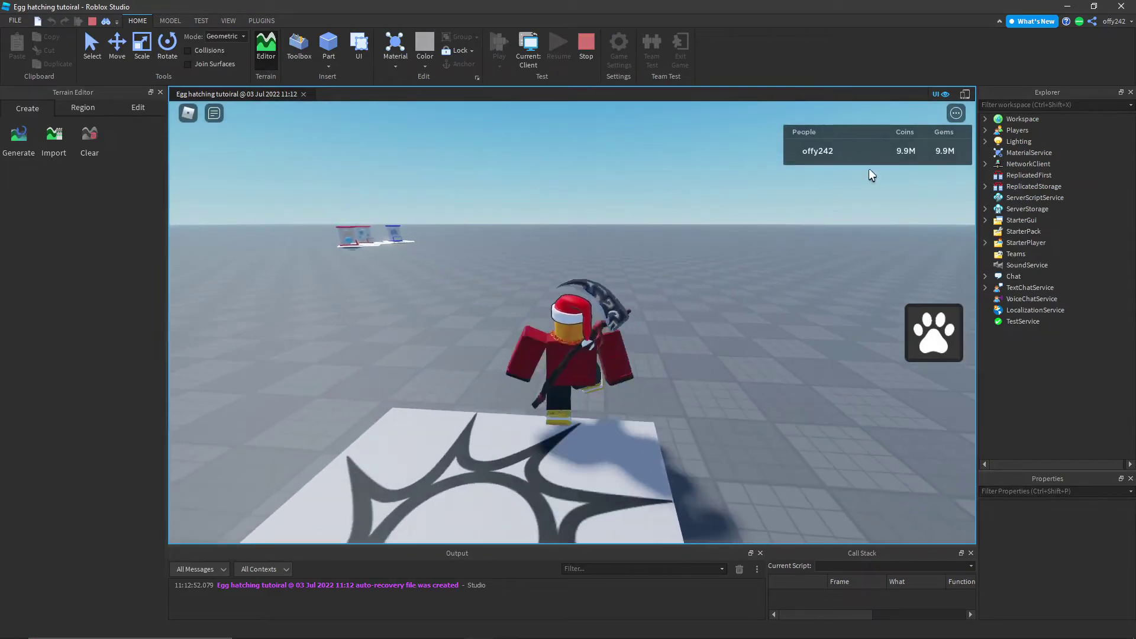
left_click(907, 156)
left_click(907, 156)
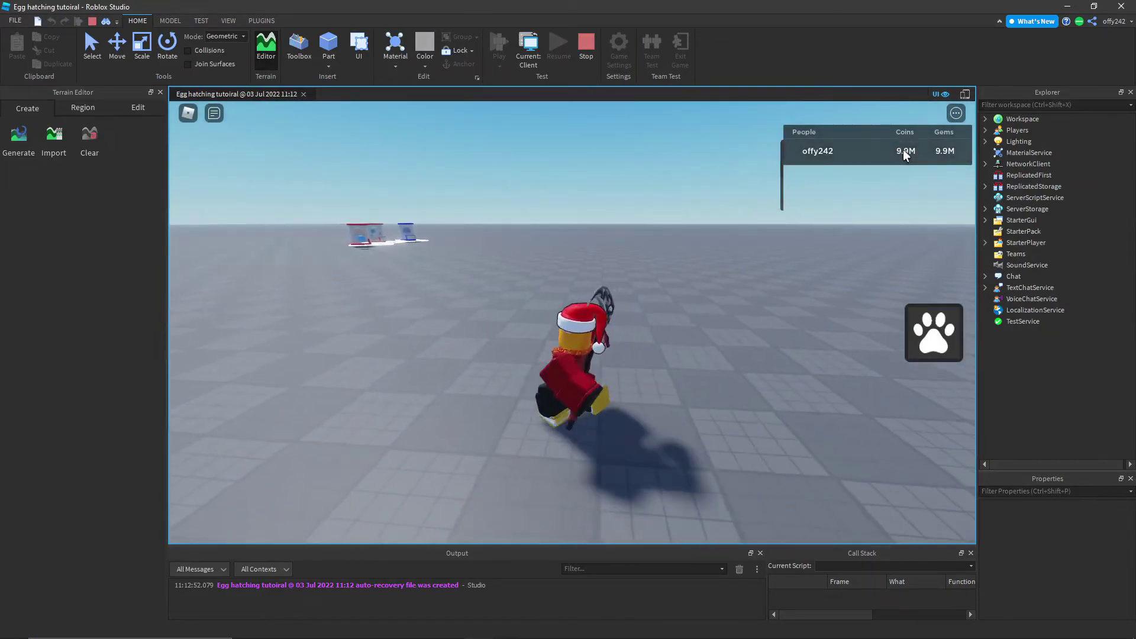
left_click(939, 157)
left_click(942, 158)
right_click_drag(793, 340, 782, 338)
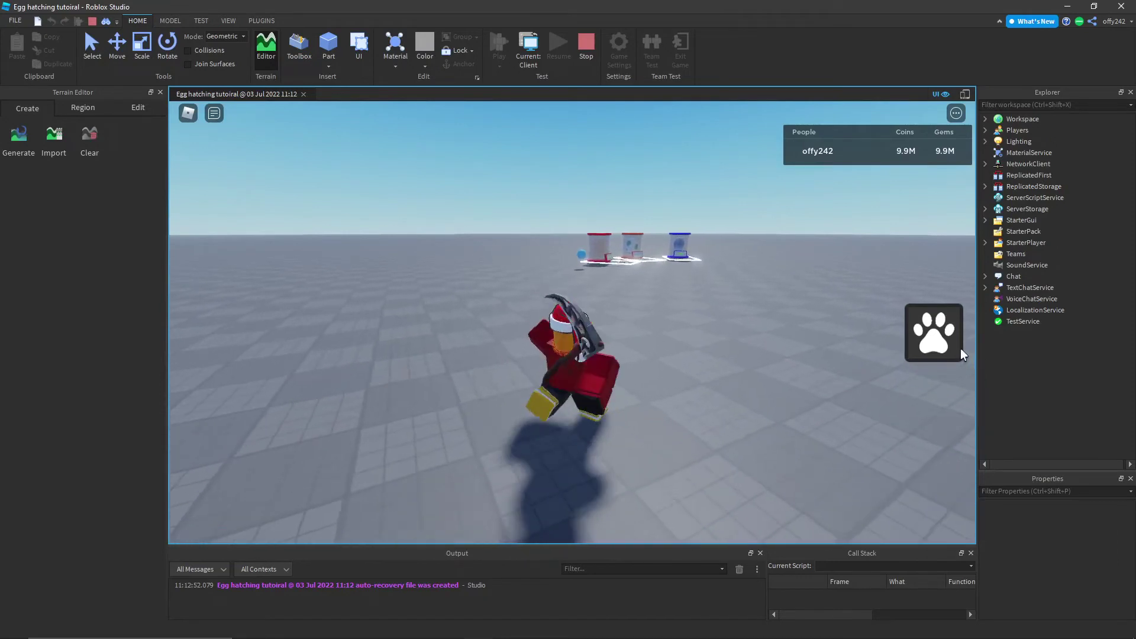
- Open the pet inventory and make test purchases of "+30 Inventory Space" and "+5 Pets Equipped"
left_click(942, 344)
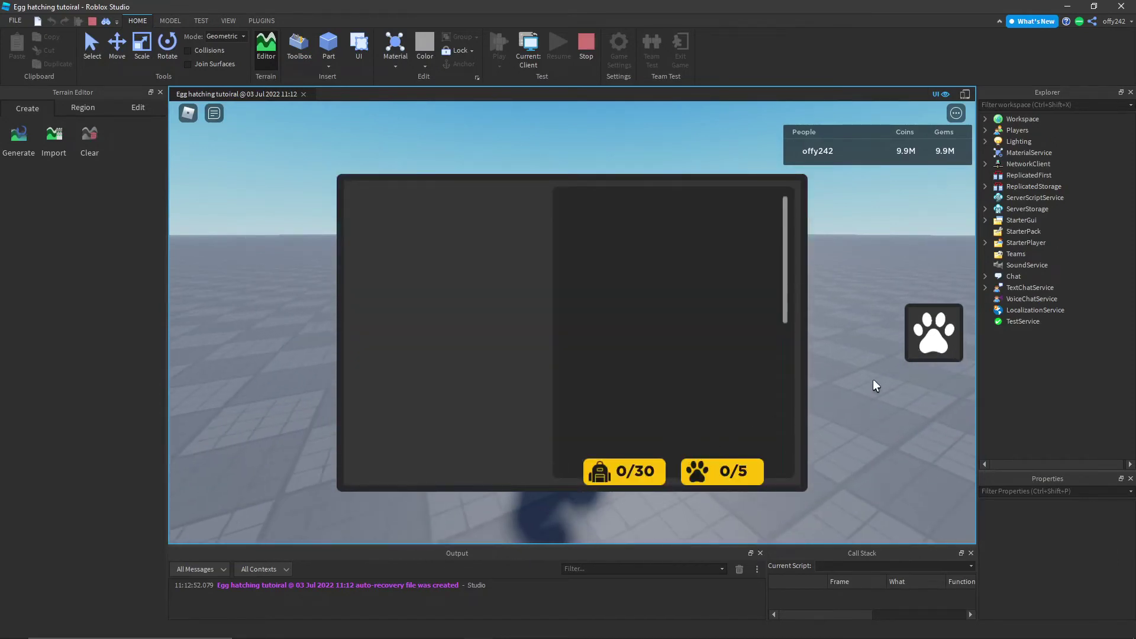
left_click(658, 471)
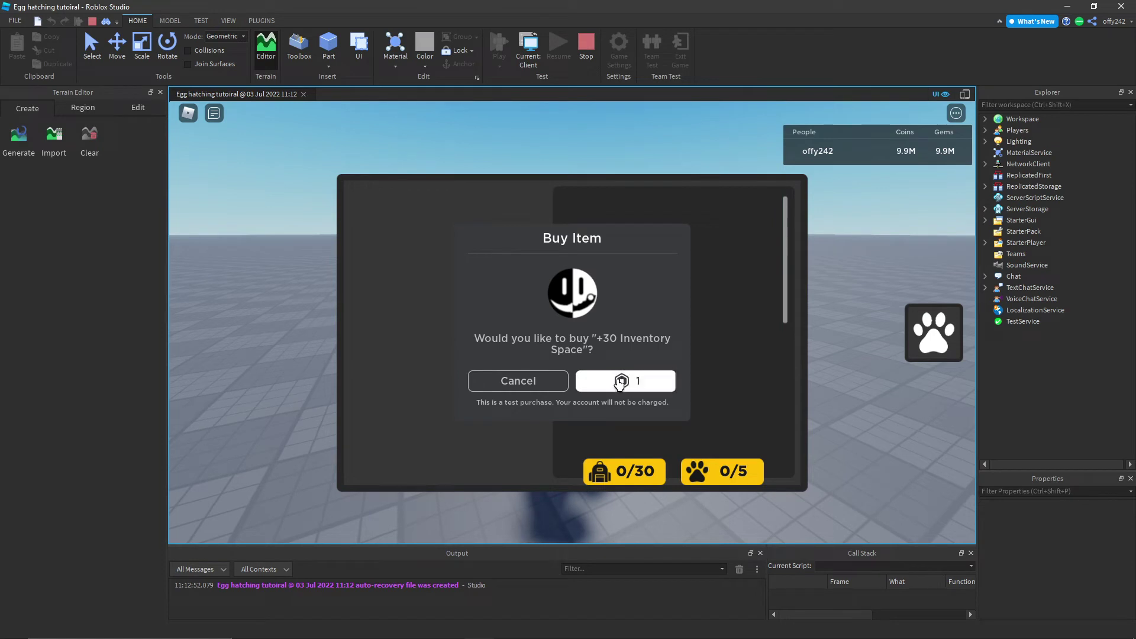
left_click(619, 357)
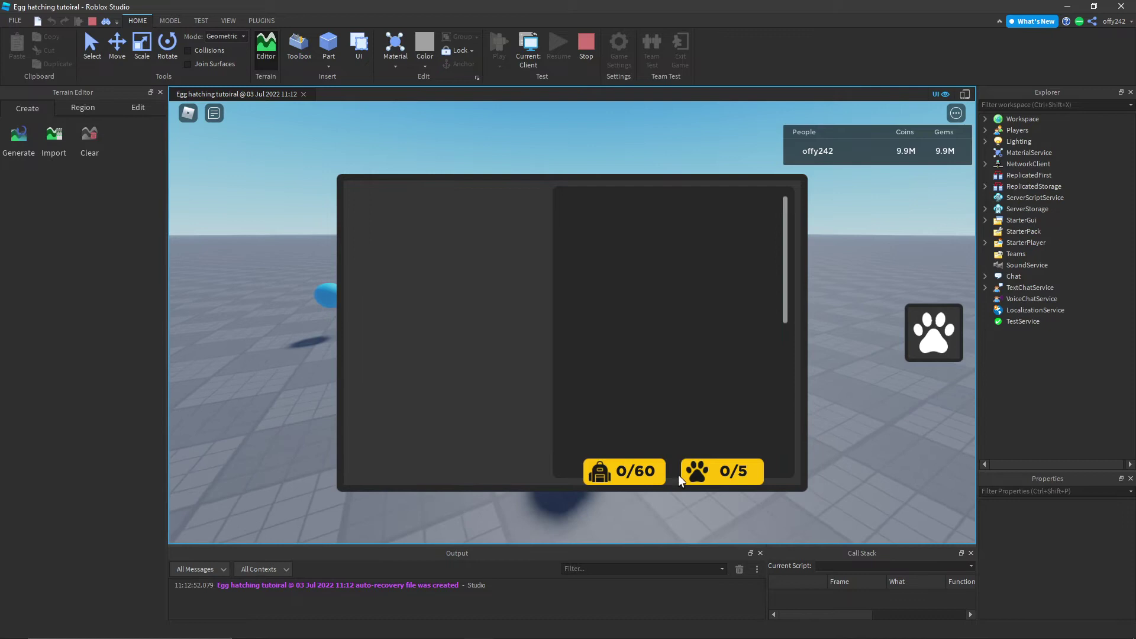
left_click(698, 477)
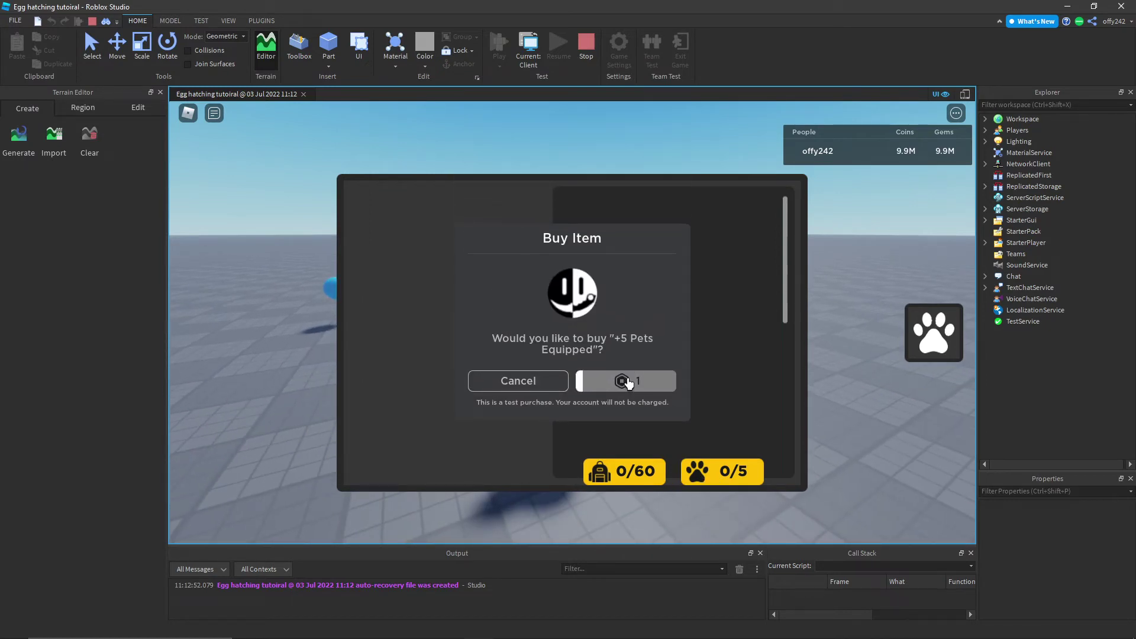
left_click(631, 381)
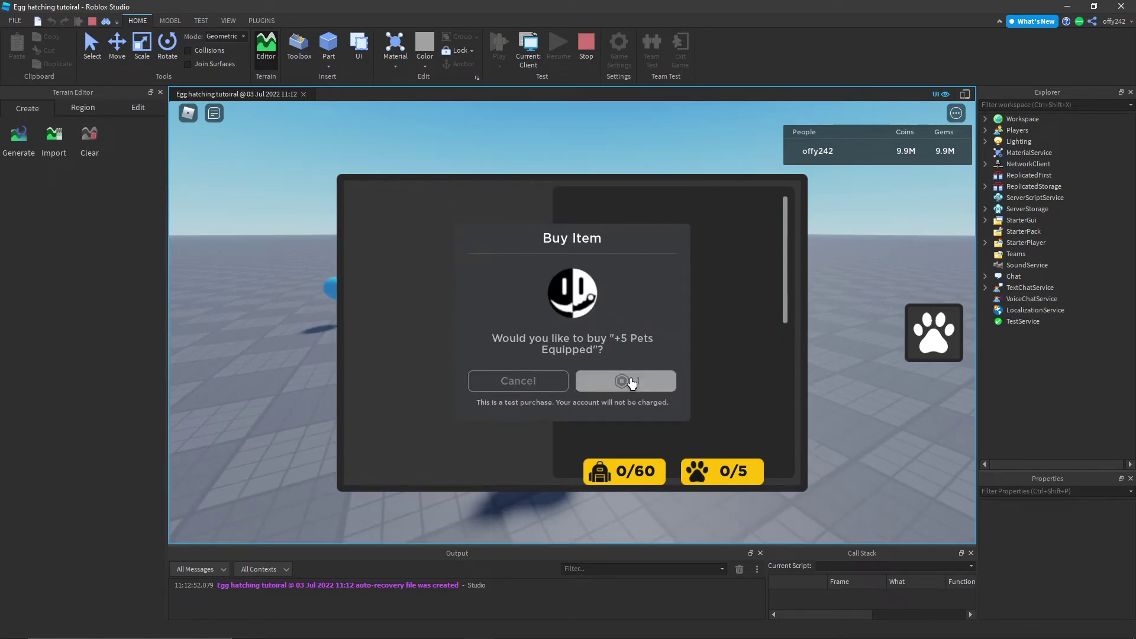
left_click(616, 359)
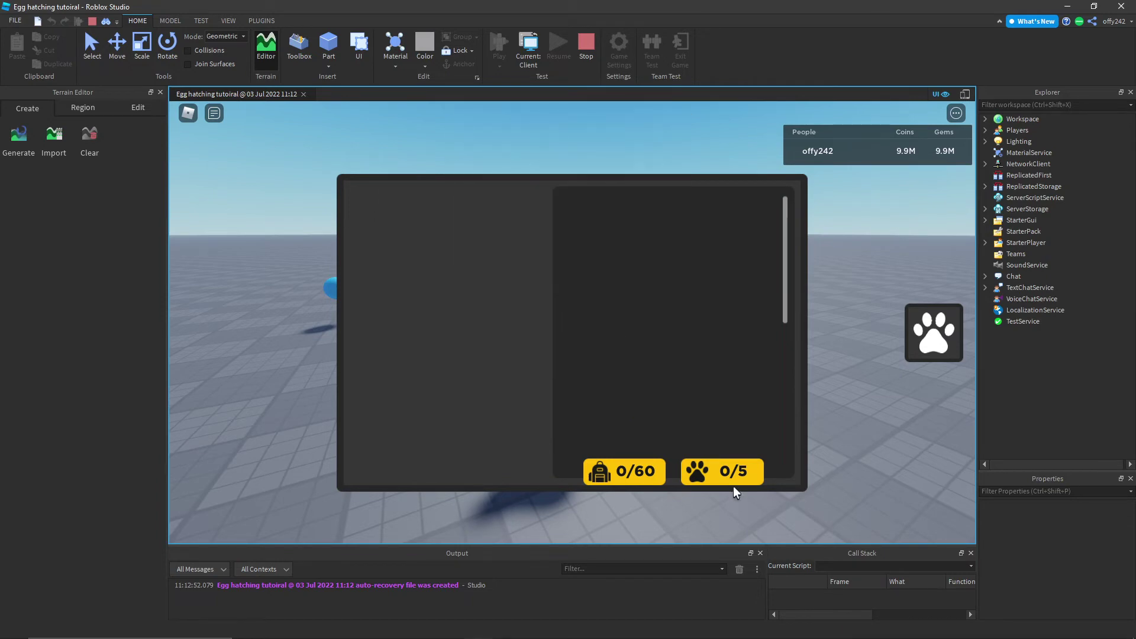
- Close the pet inventory, walk to the Basic Egg and make test purchases of "Triple Eggs" and "Auto Eggs"
key("w")
left_click(927, 355)
right_click_drag(742, 318, 743, 318)
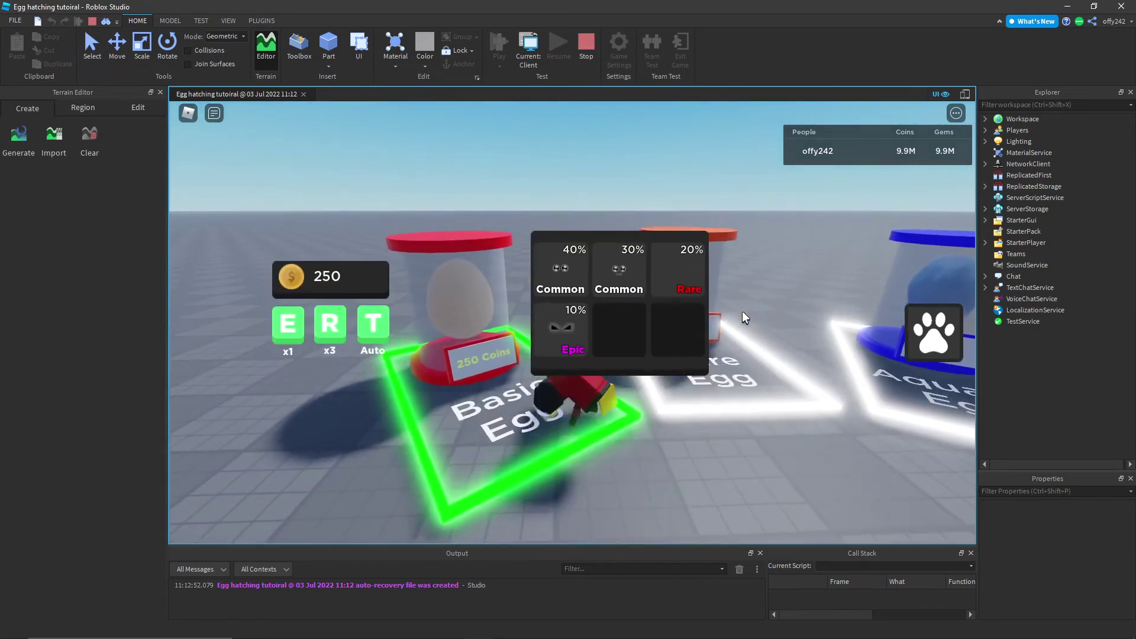
key("r")
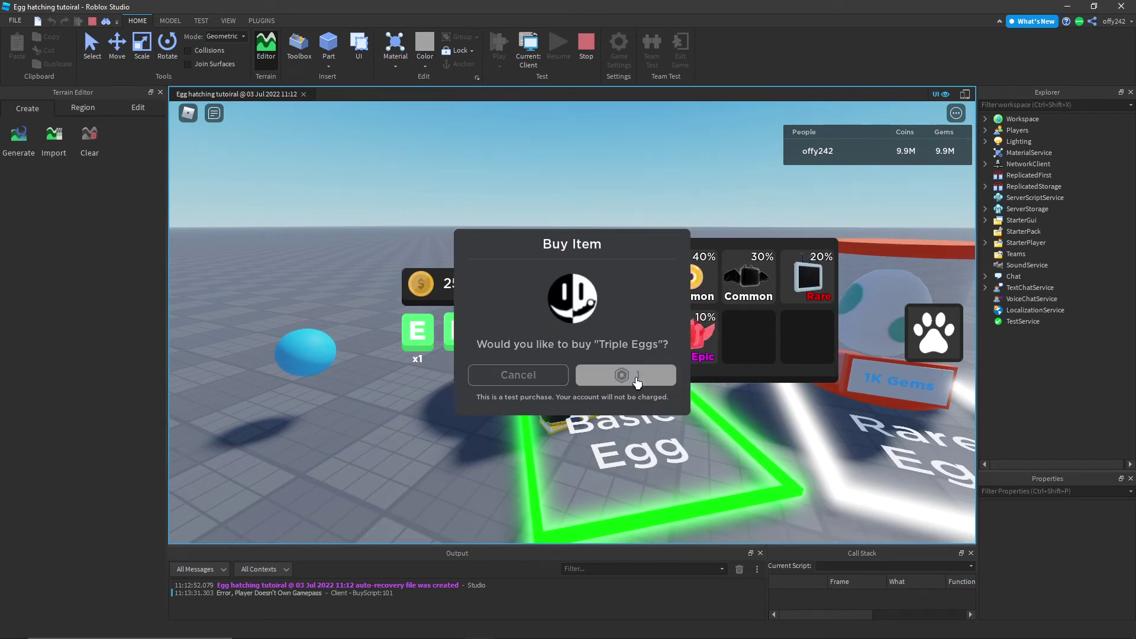
left_click(637, 382)
left_click(609, 360)
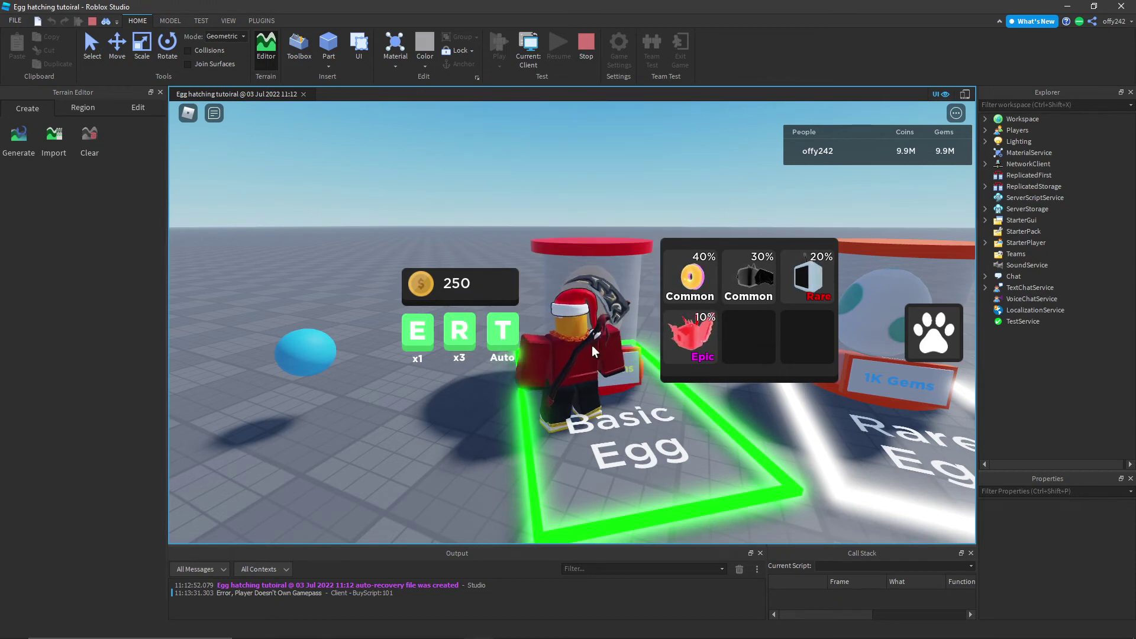
key("t")
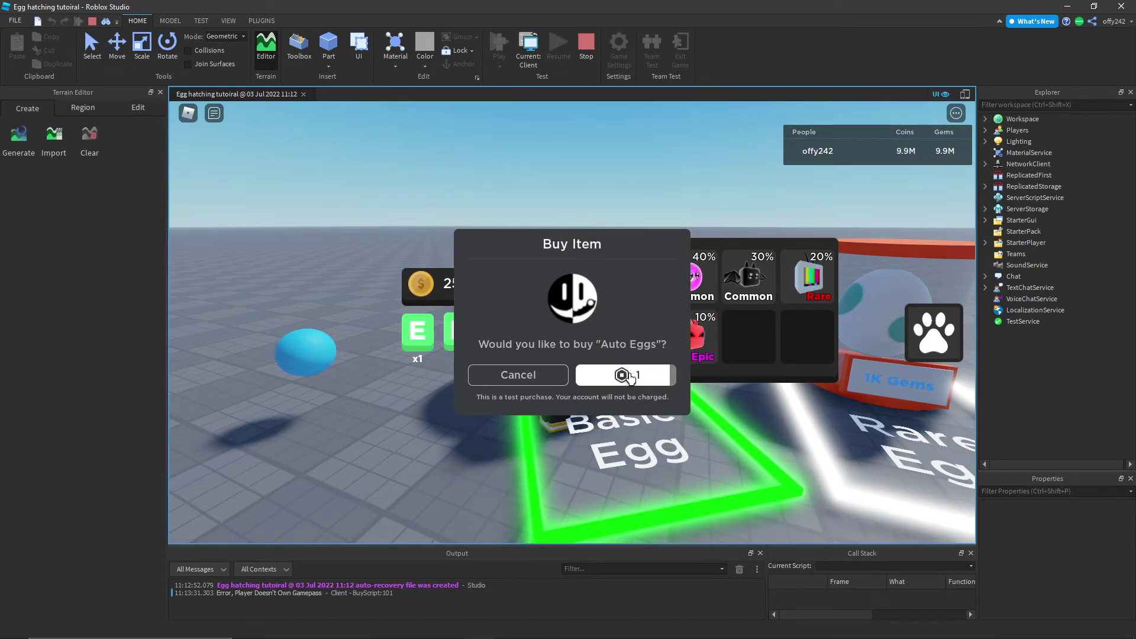
left_click(630, 378)
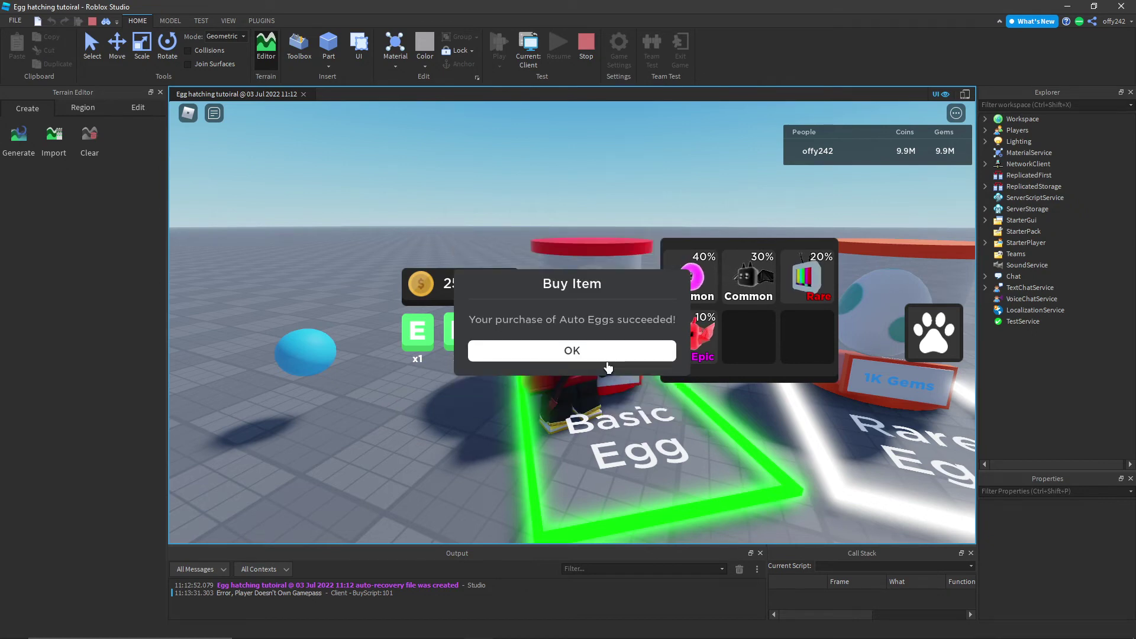
left_click(599, 351)
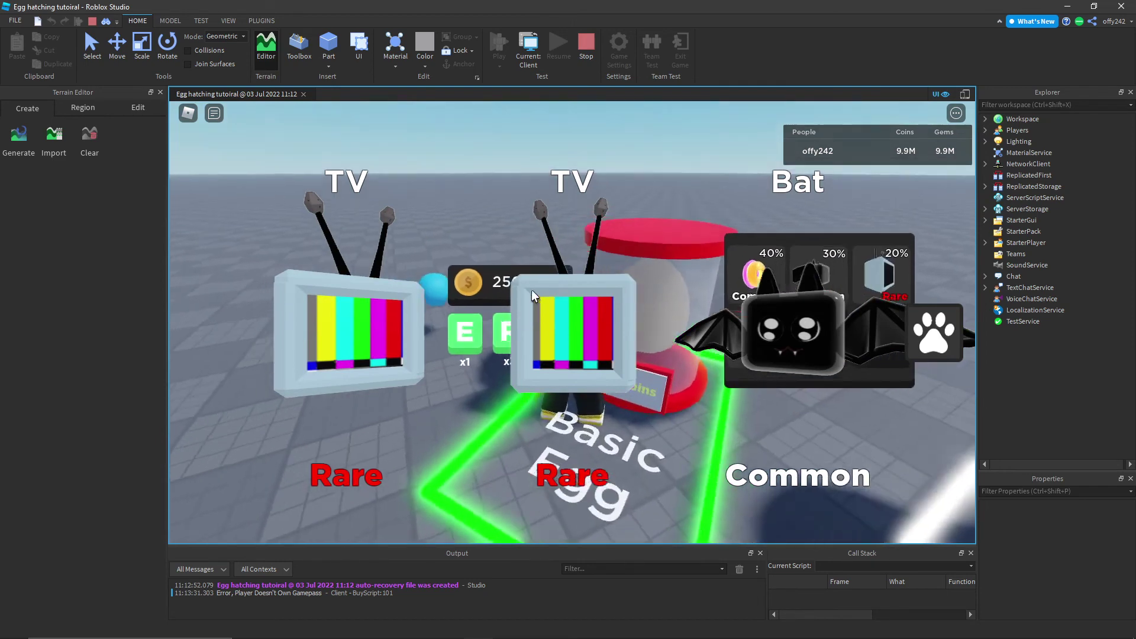
- Walk to the Rare Egg and hatch three pets from it at once
key("d")
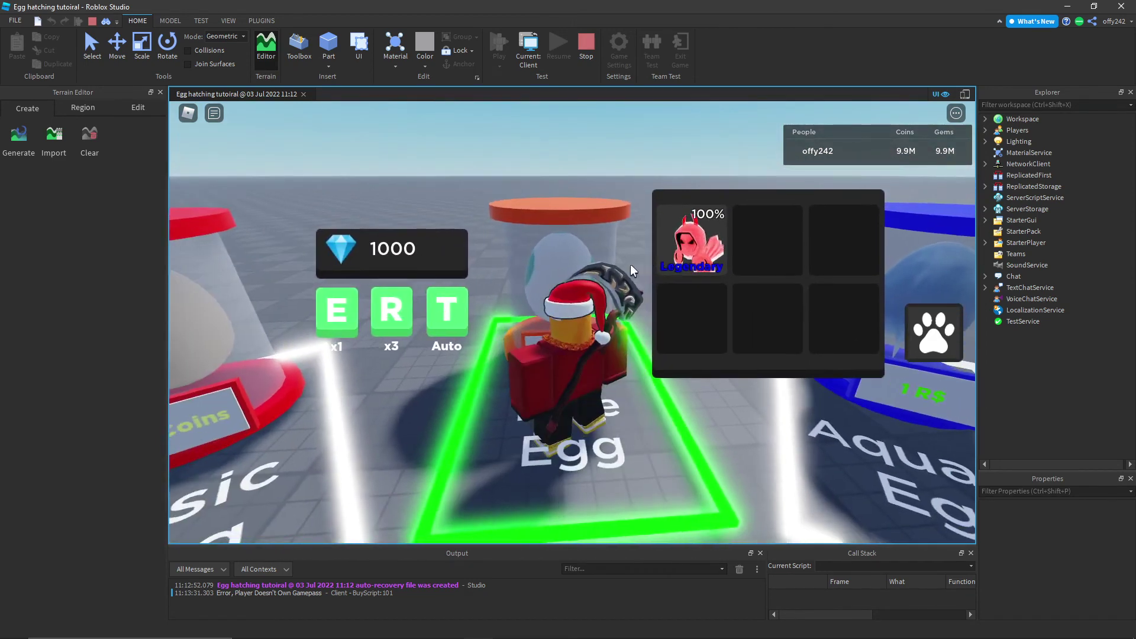
scroll(633, 271, "down", 1)
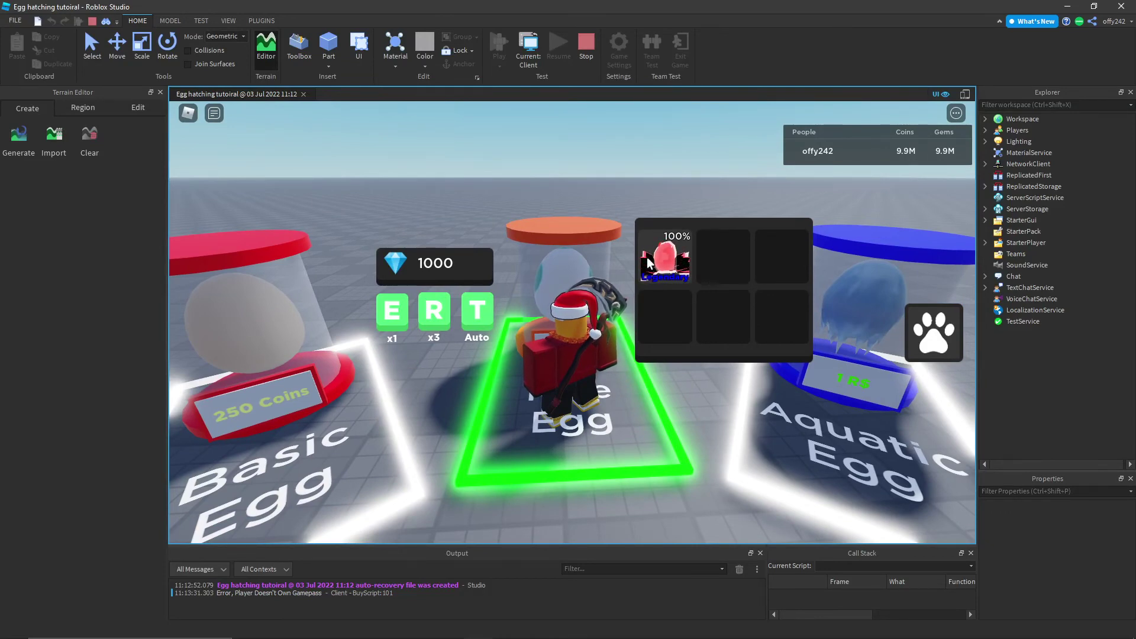
key("r")
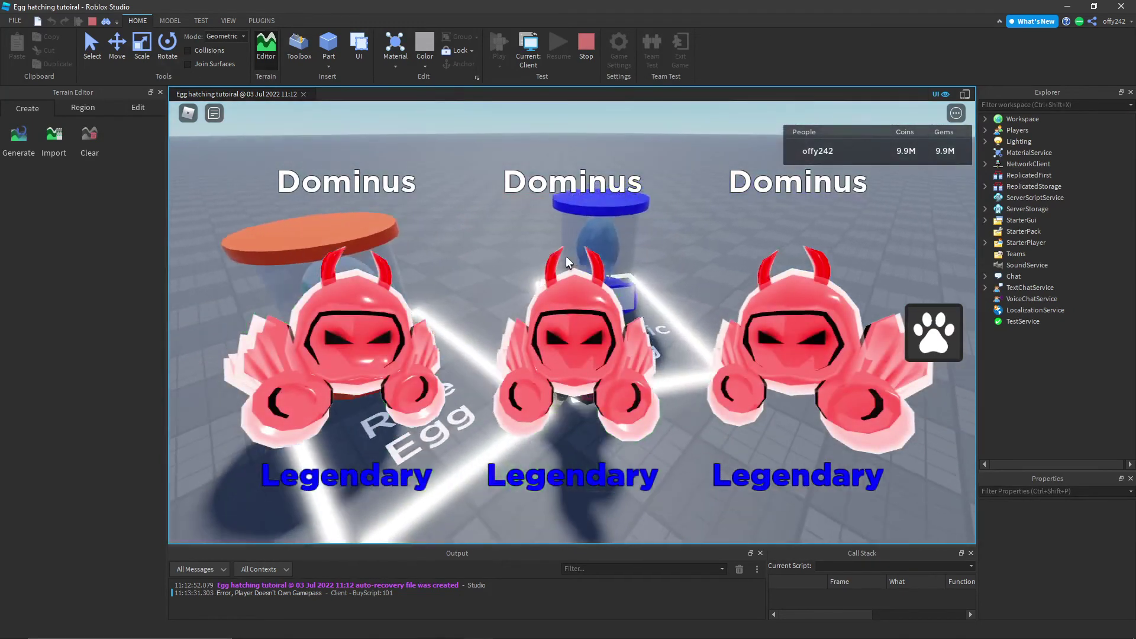
- Walk to the Aquatic Egg and hatch a single pet from it with a test purchase
key("w")
key("e")
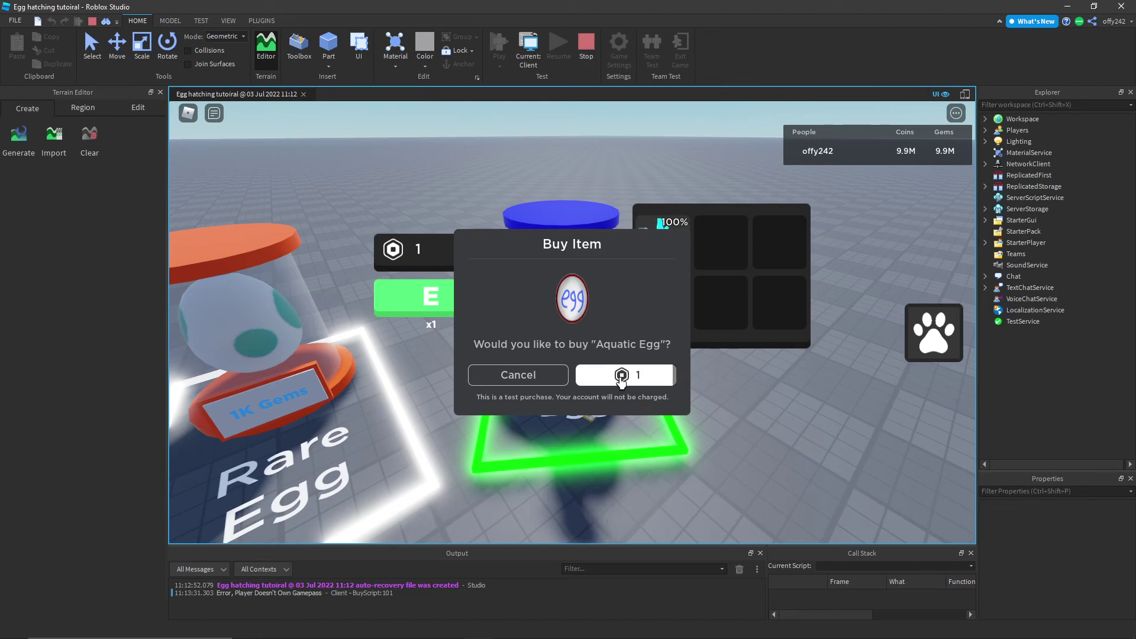
left_click(621, 376)
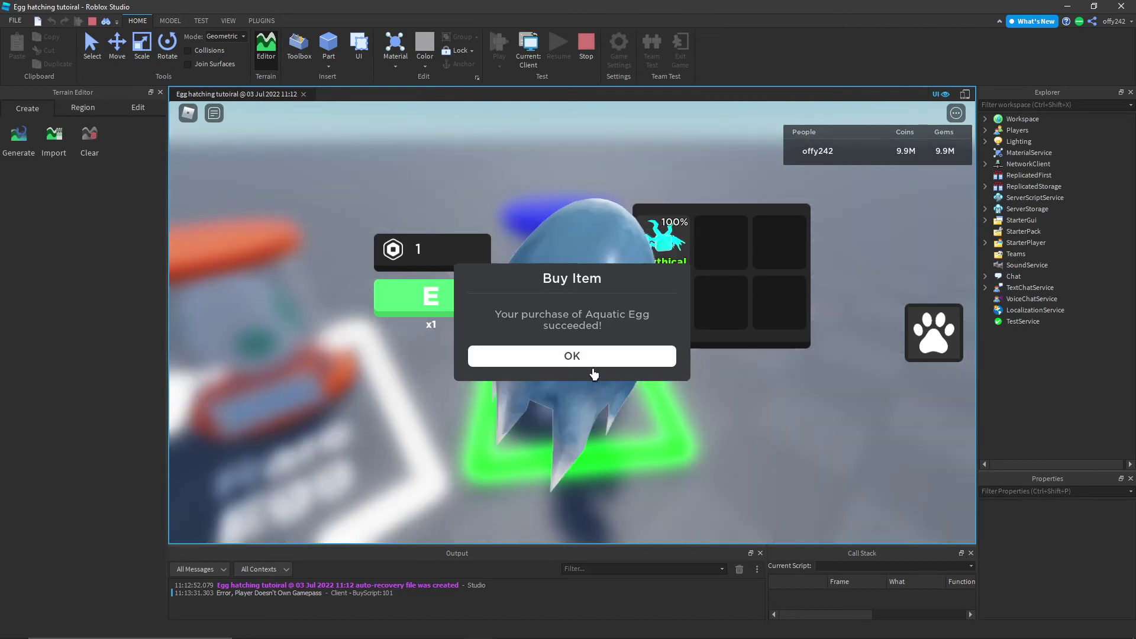
left_click(571, 353)
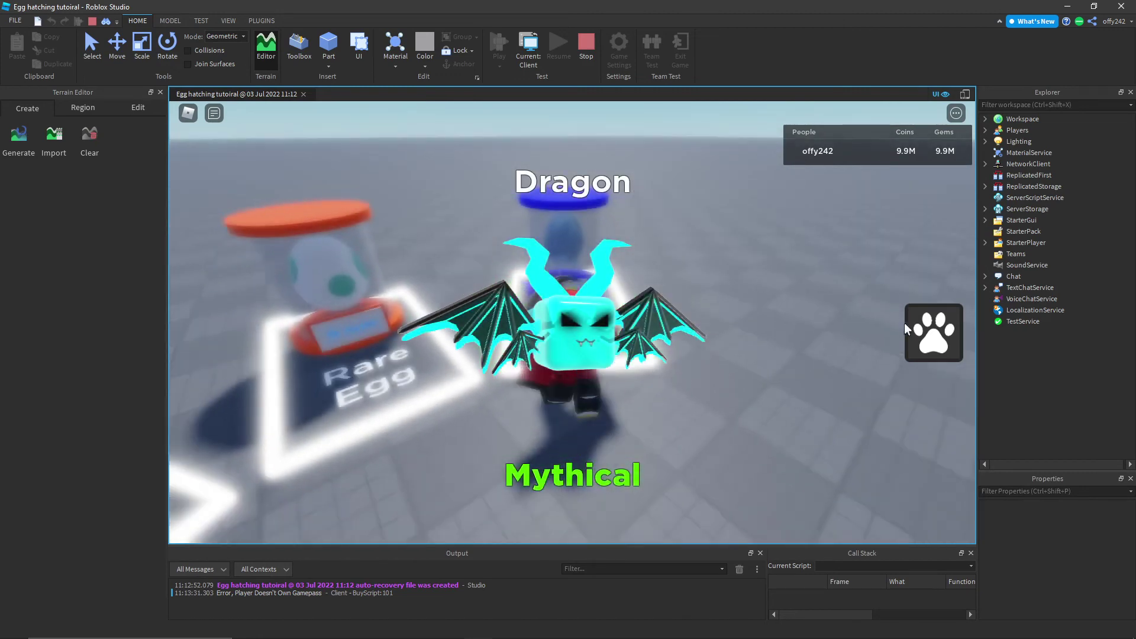
- Equip the hatched Dragon, Dominus and TV pets from the pet inventory
left_click(941, 347)
left_click(595, 250)
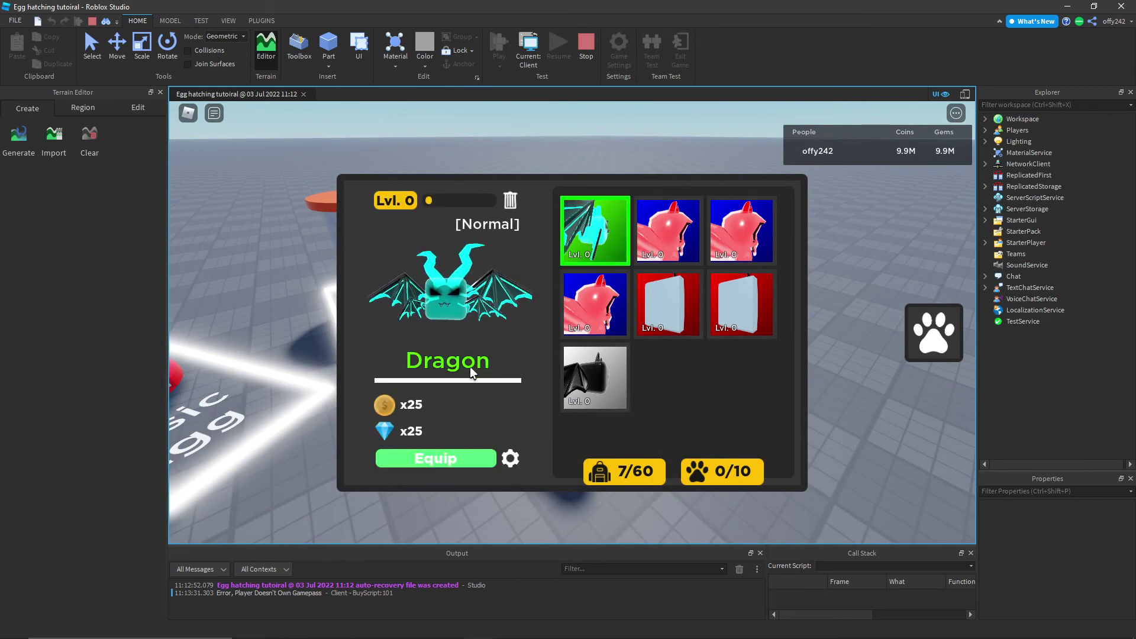
left_click(668, 231)
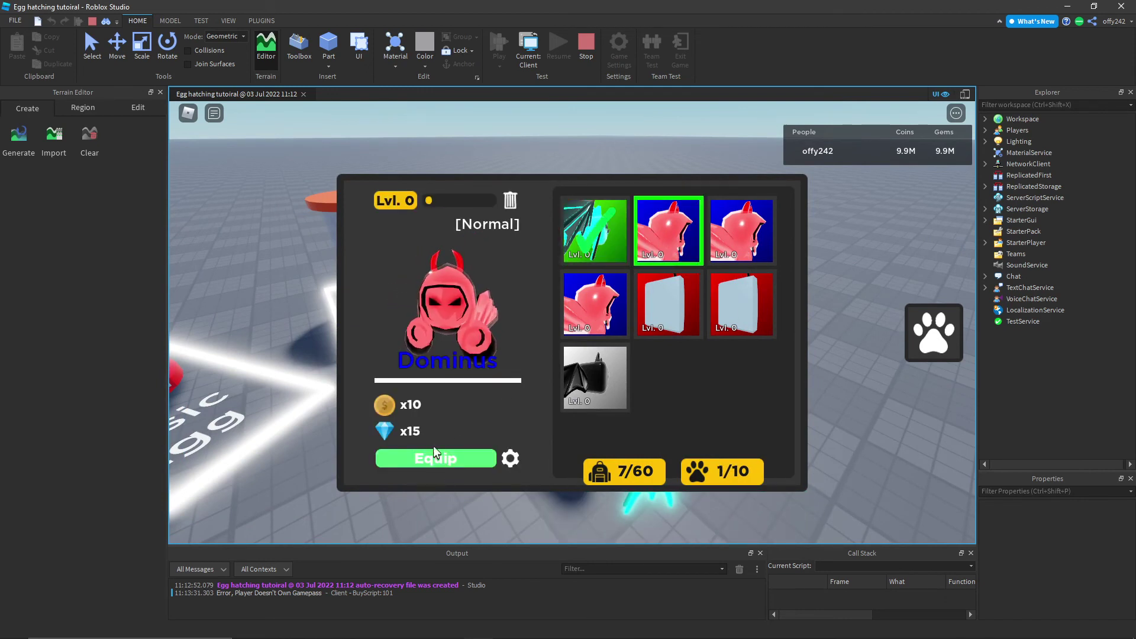
left_click(446, 466)
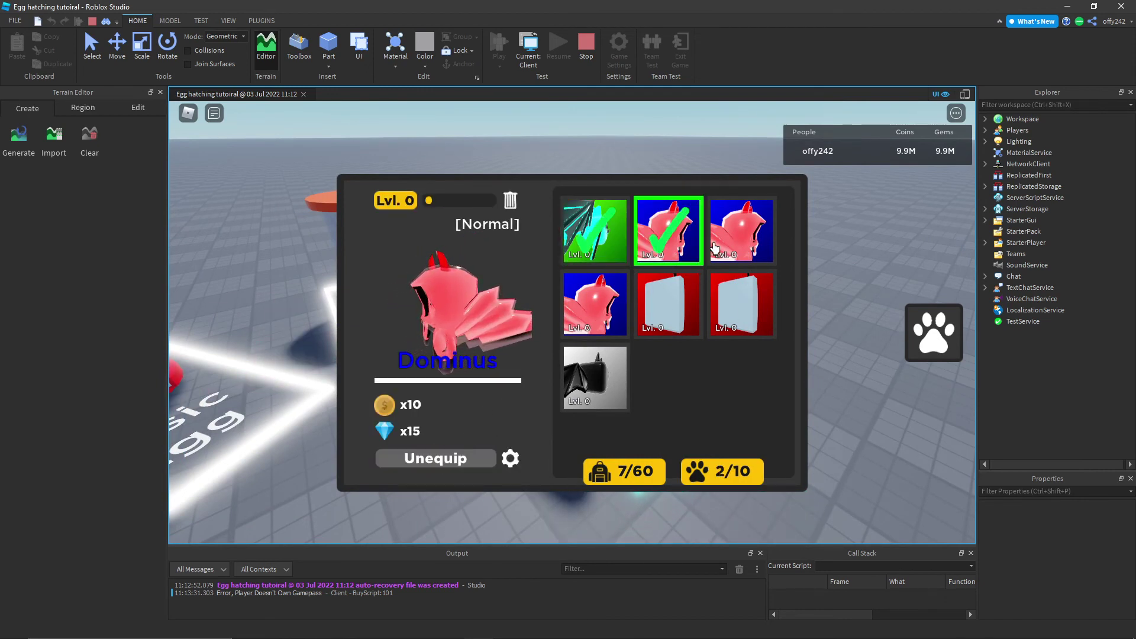
left_click(458, 464)
left_click(464, 465)
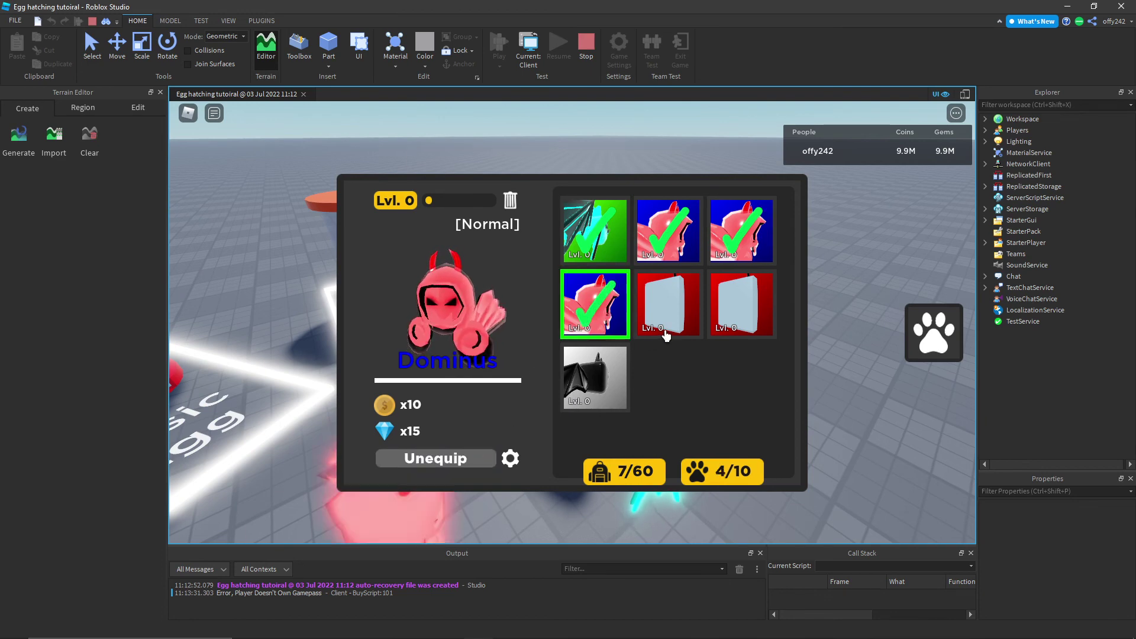
left_click(667, 333)
left_click(484, 463)
left_click(729, 336)
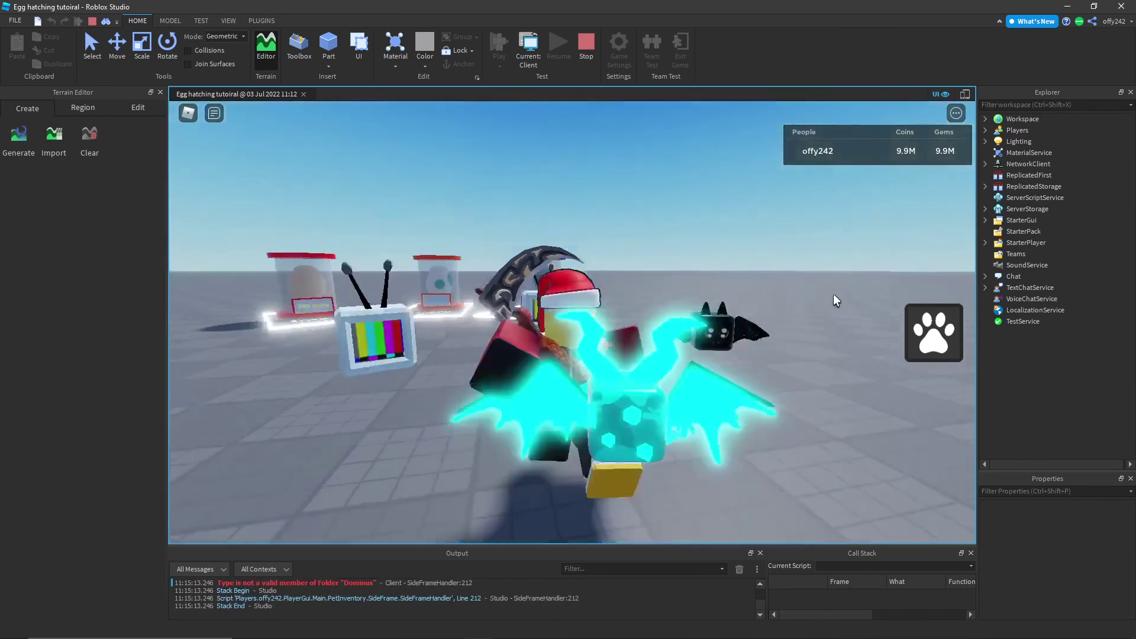
scroll(833, 294, "down", 5)
scroll(812, 287, "up", 5)
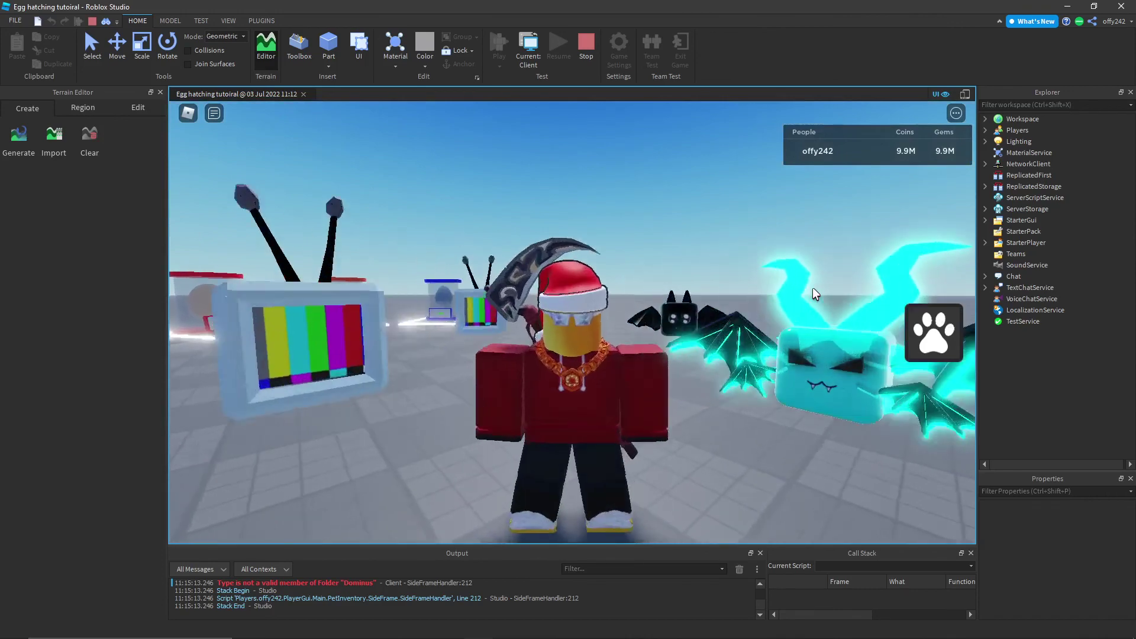
scroll(833, 294, "down", 5)
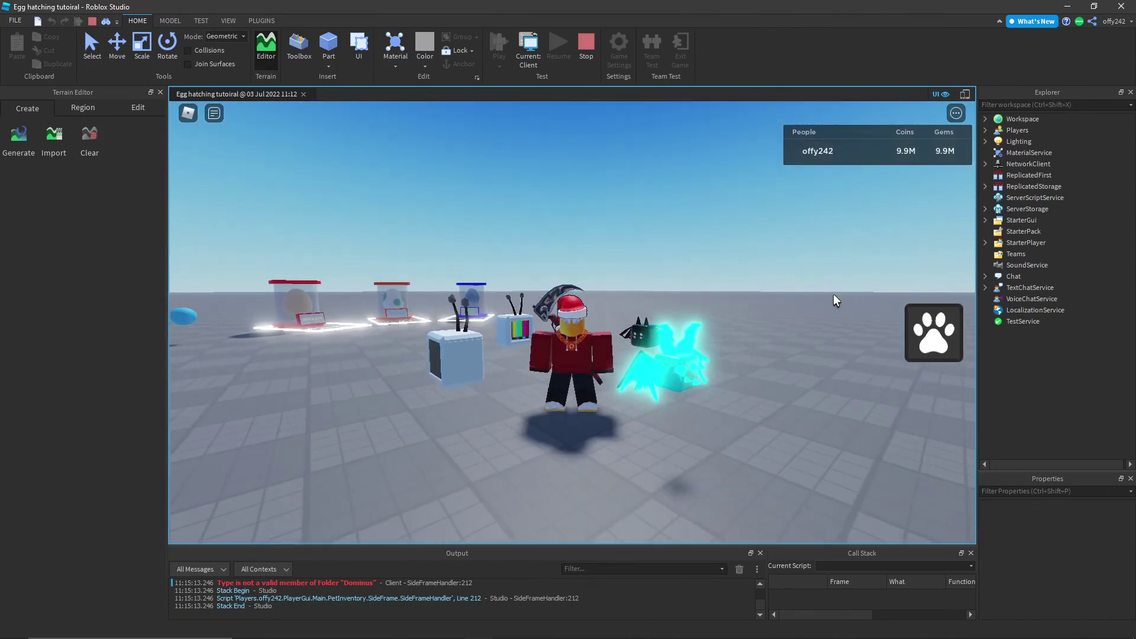
scroll(833, 294, "up", 5)
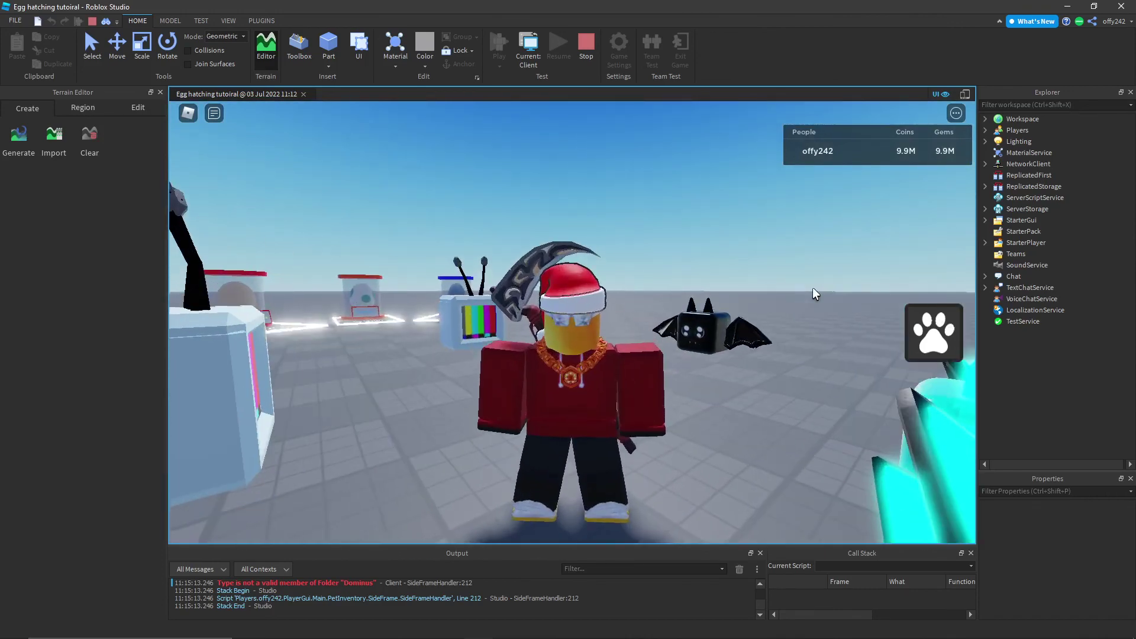